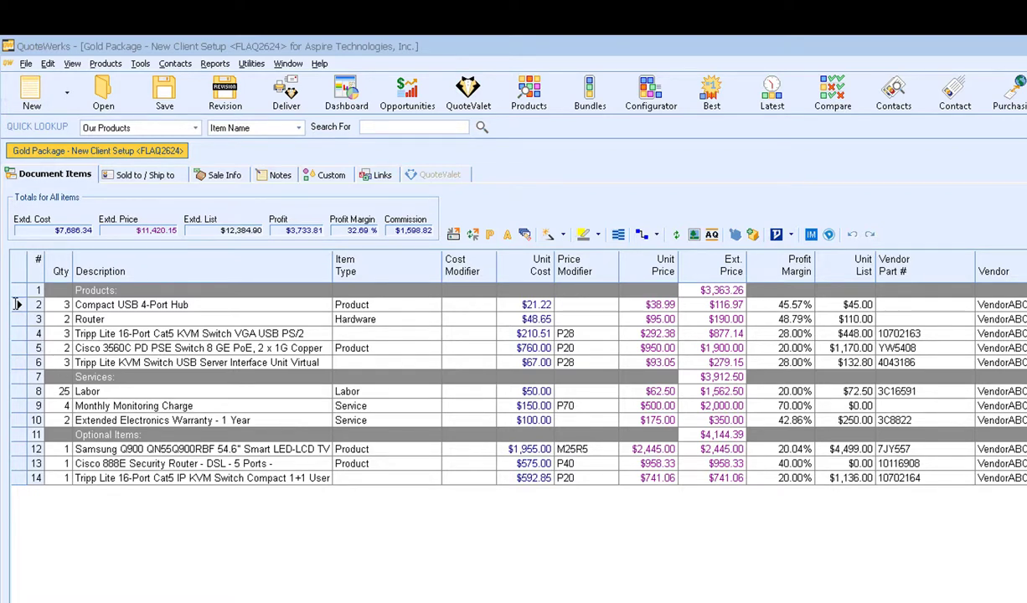
Step: Select lines 2, 4 and 6 (the USB hub and two Tripp Lite items under Products) and open Apply Multi-Line Changes for them
{"action": "left_click", "coordinate": [17, 305]}
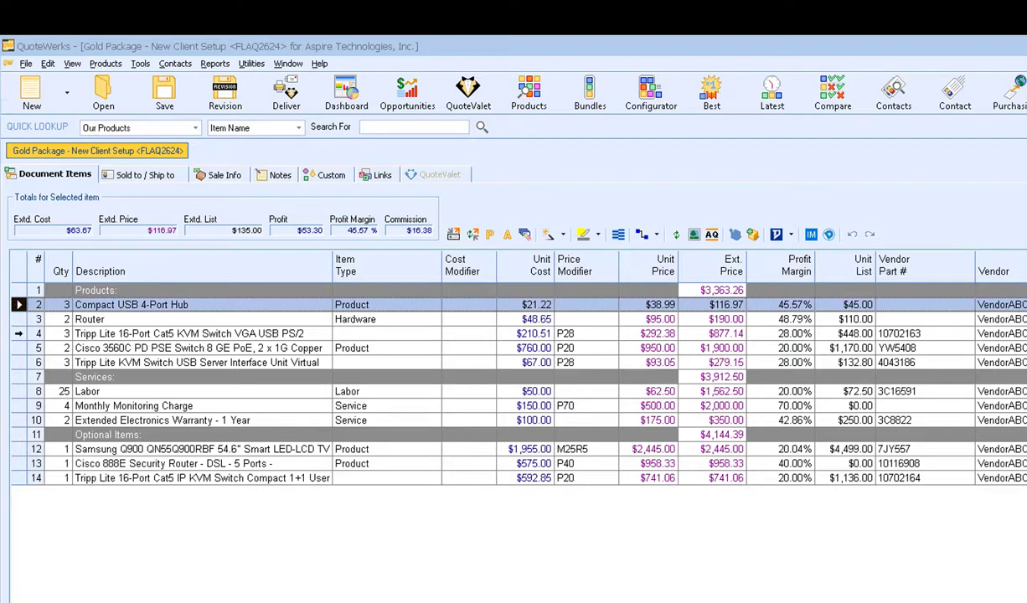
{"action": "left_click", "coordinate": [17, 334], "text": "ctrl"}
{"action": "left_click", "coordinate": [17, 362], "text": "ctrl"}
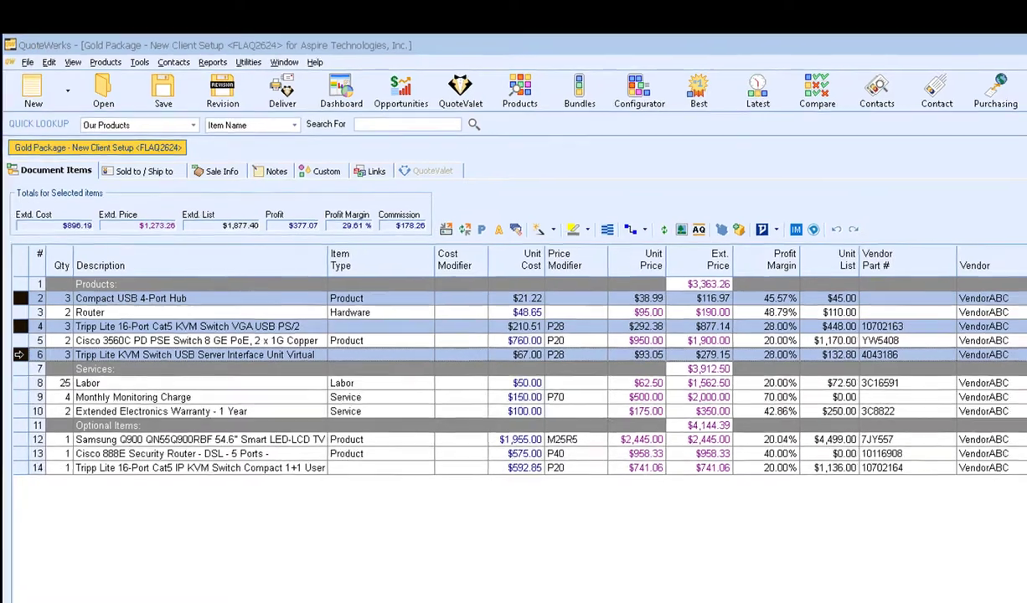
{"action": "right_click", "coordinate": [17, 362]}
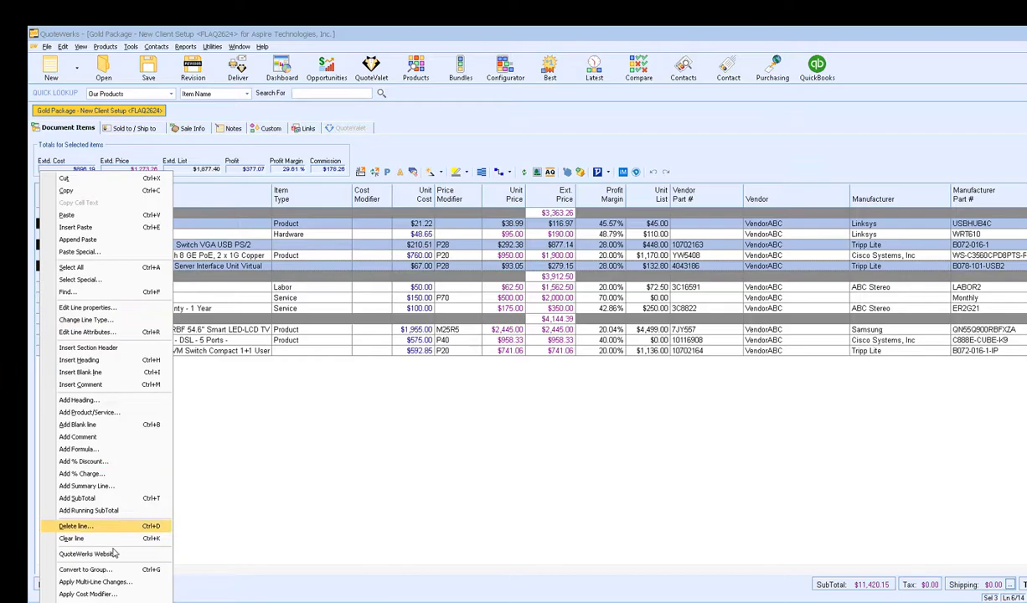
{"action": "left_click", "coordinate": [144, 584]}
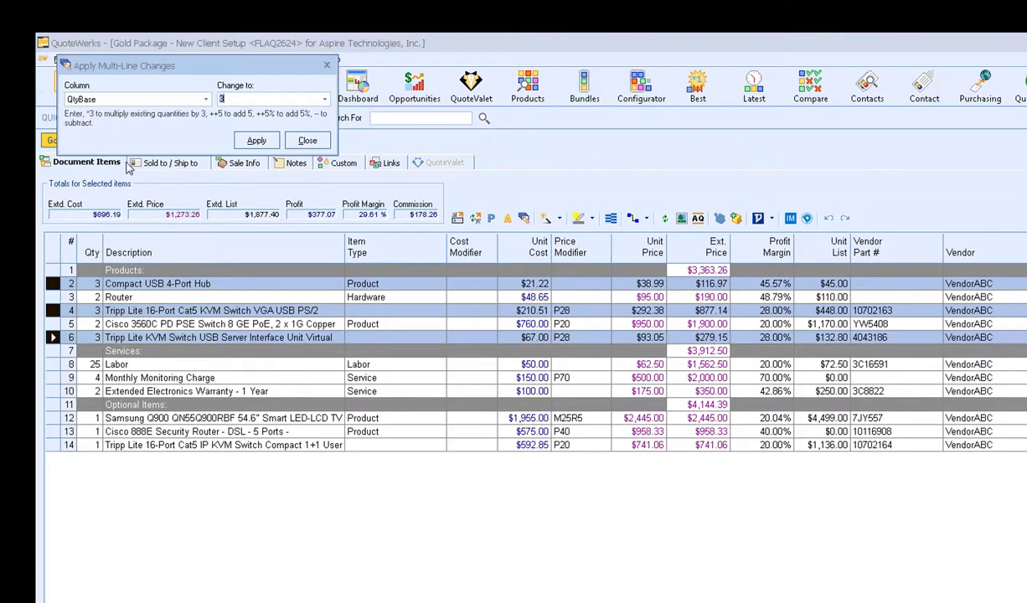
{"action": "left_click_drag", "start_coordinate": [186, 67], "coordinate": [186, 157]}
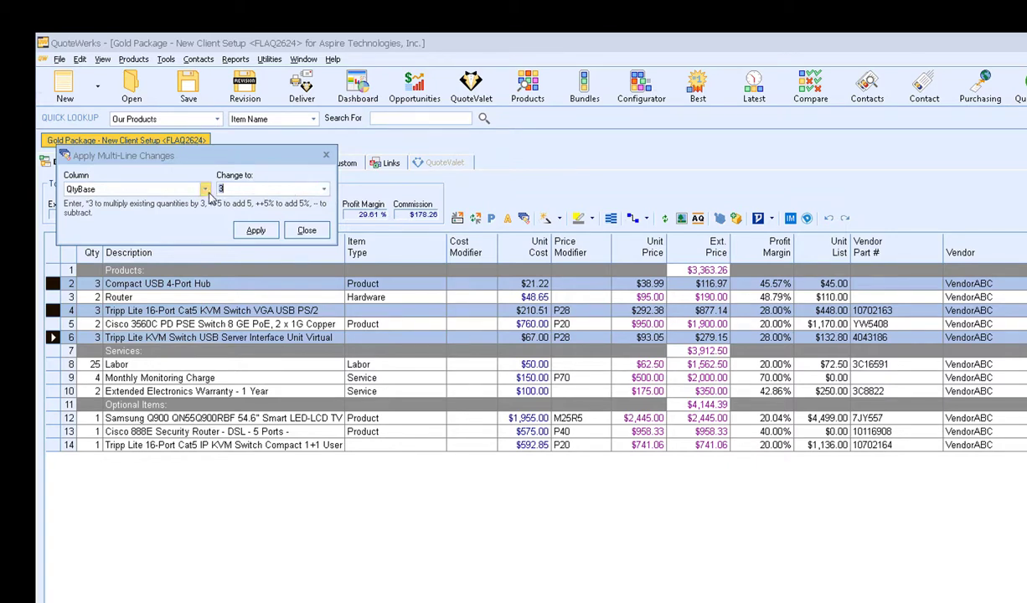
Step: Look through the columns available for multi-line changes and return to QtyBase
{"action": "left_click", "coordinate": [206, 189]}
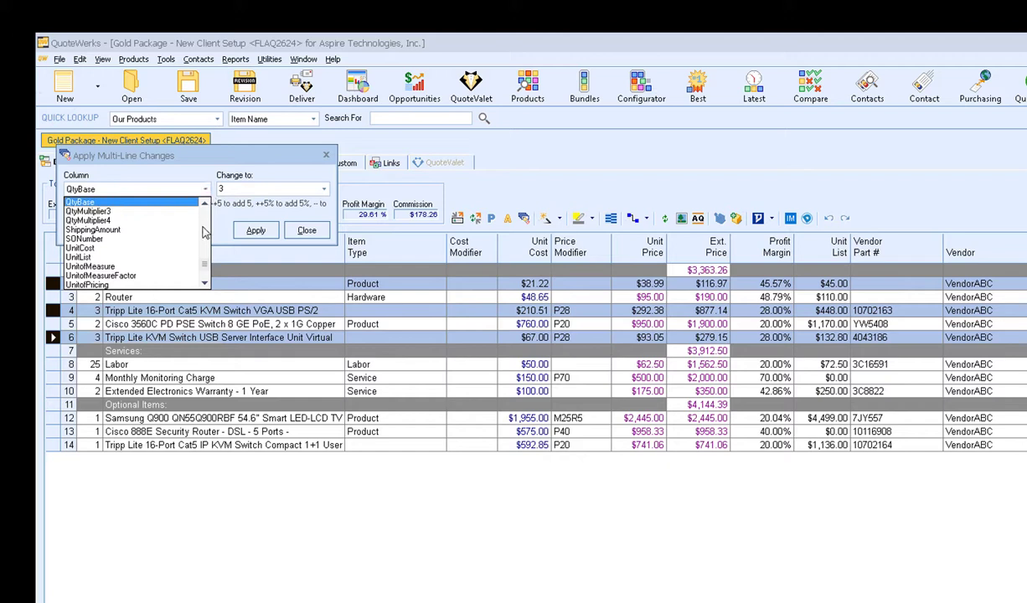
{"action": "left_click_drag", "start_coordinate": [204, 263], "coordinate": [201, 207]}
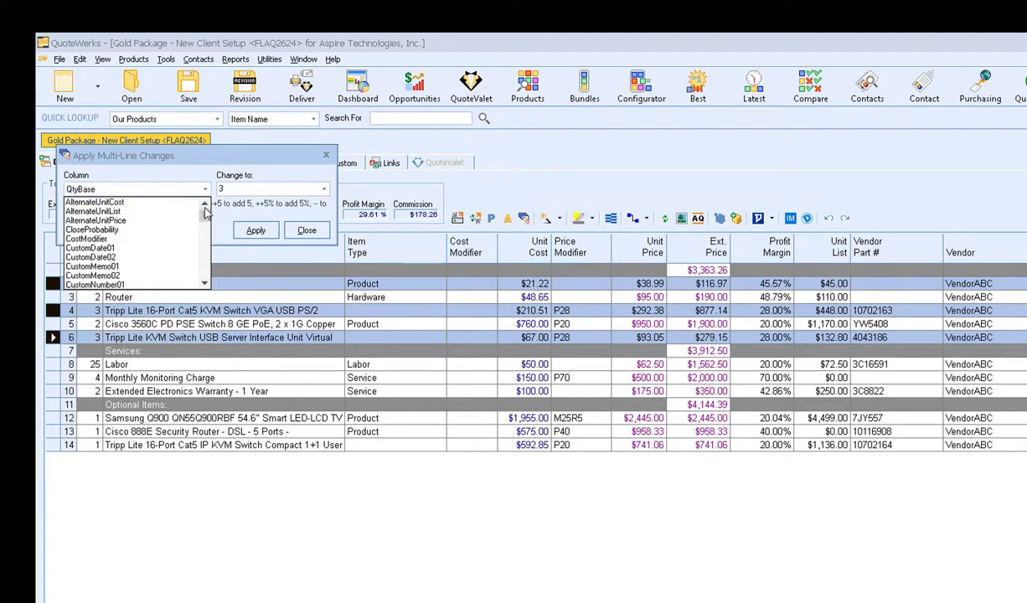
{"action": "left_click", "coordinate": [147, 220]}
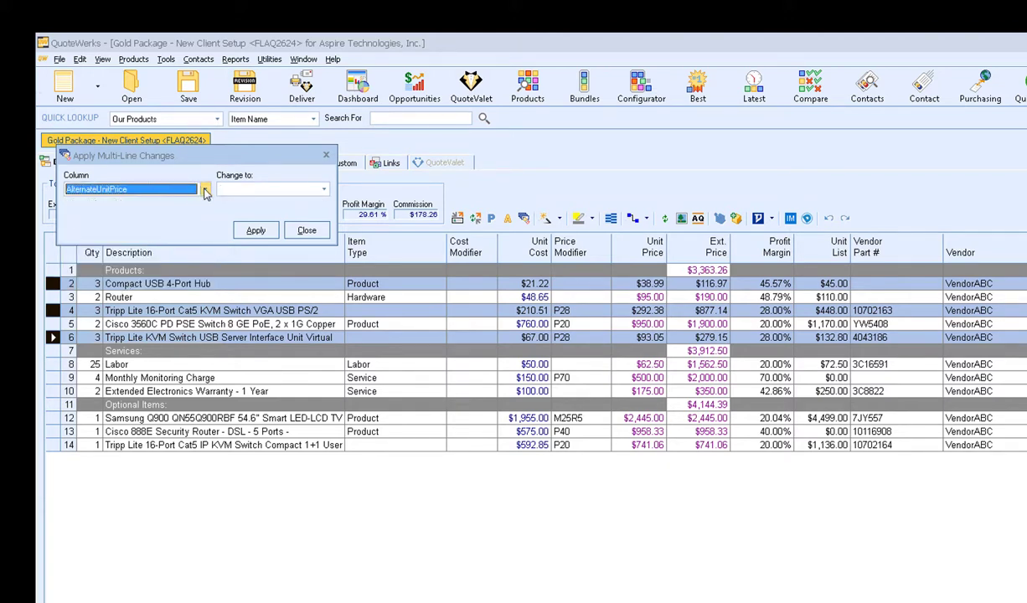
{"action": "left_click", "coordinate": [205, 191]}
{"action": "key", "text": "q"}
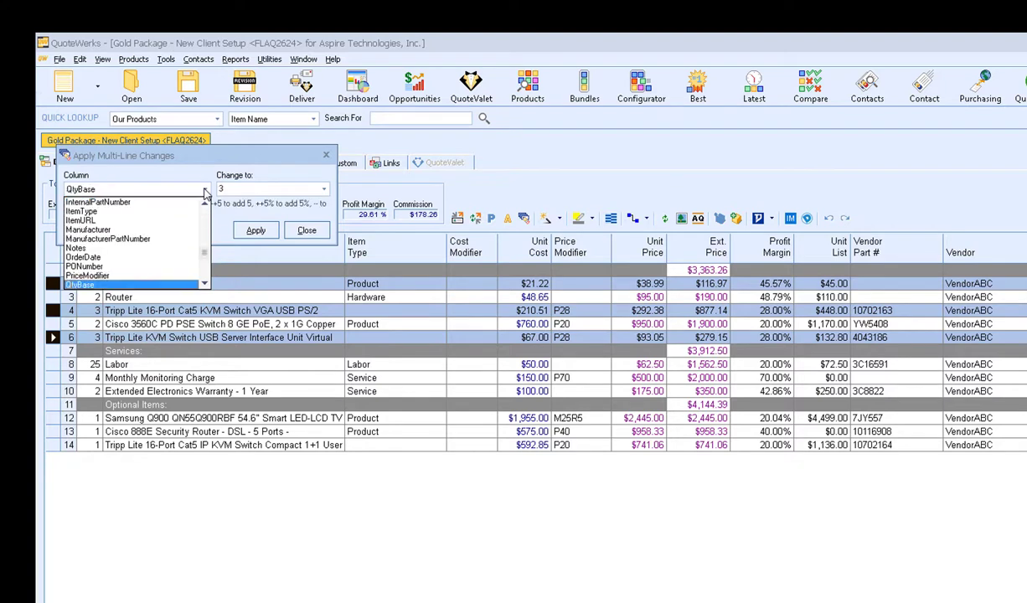
{"action": "left_click", "coordinate": [204, 286]}
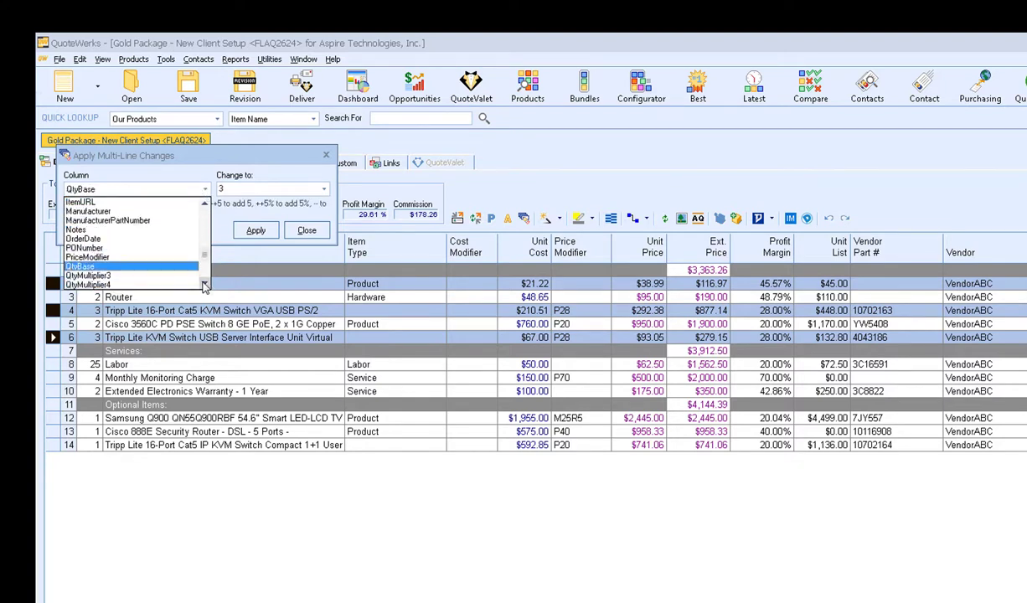
{"action": "scroll", "coordinate": [134, 269], "scroll_direction": "down", "scroll_amount": 1}
{"action": "left_click", "coordinate": [98, 268]}
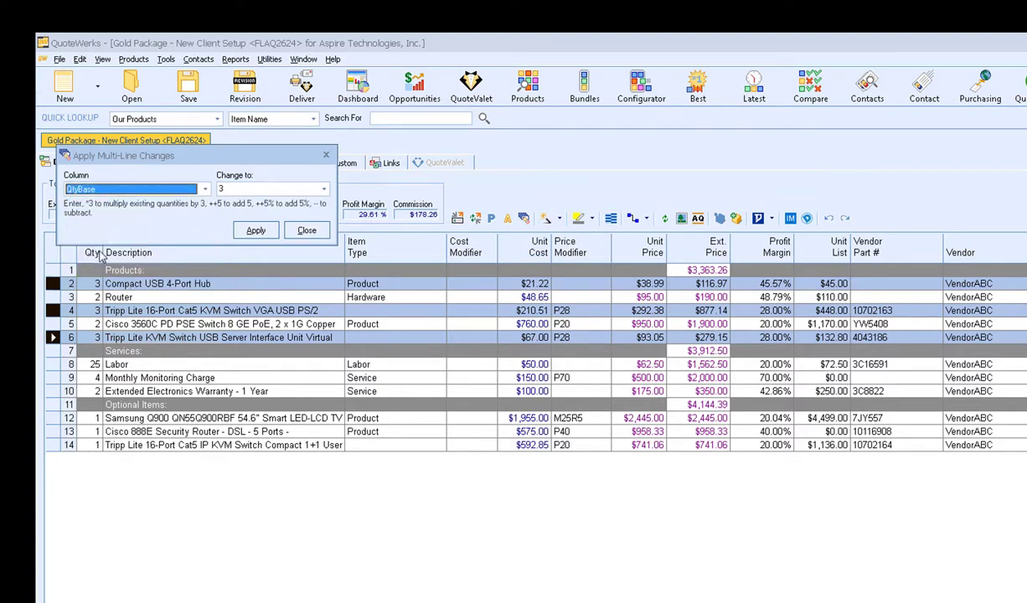
Step: Apply a QtyBase of 5 to the selected lines, and increase it by 2 with the value ++2
{"action": "left_click", "coordinate": [227, 189]}
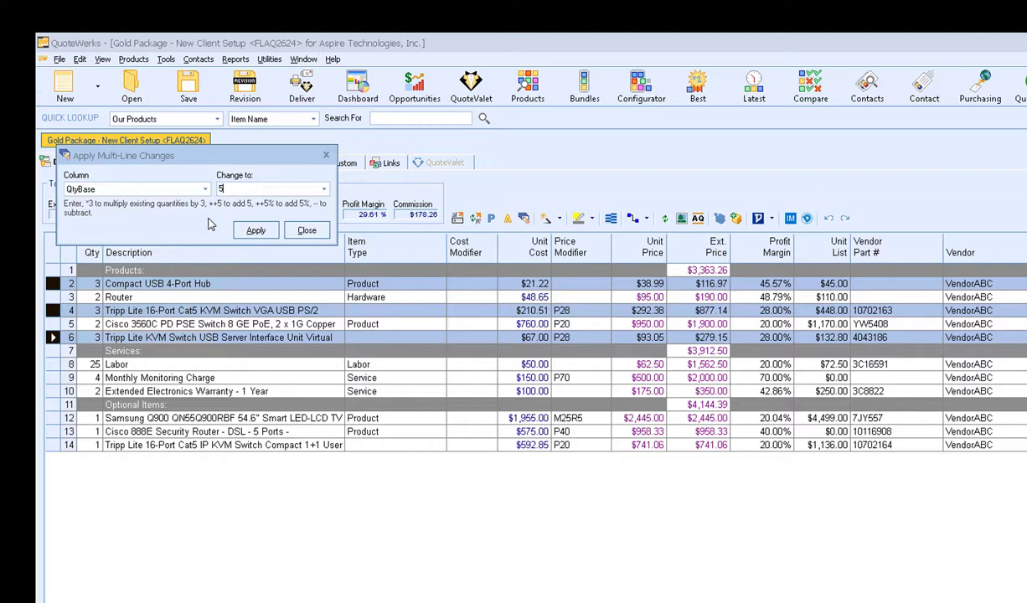
{"action": "left_click", "coordinate": [267, 235]}
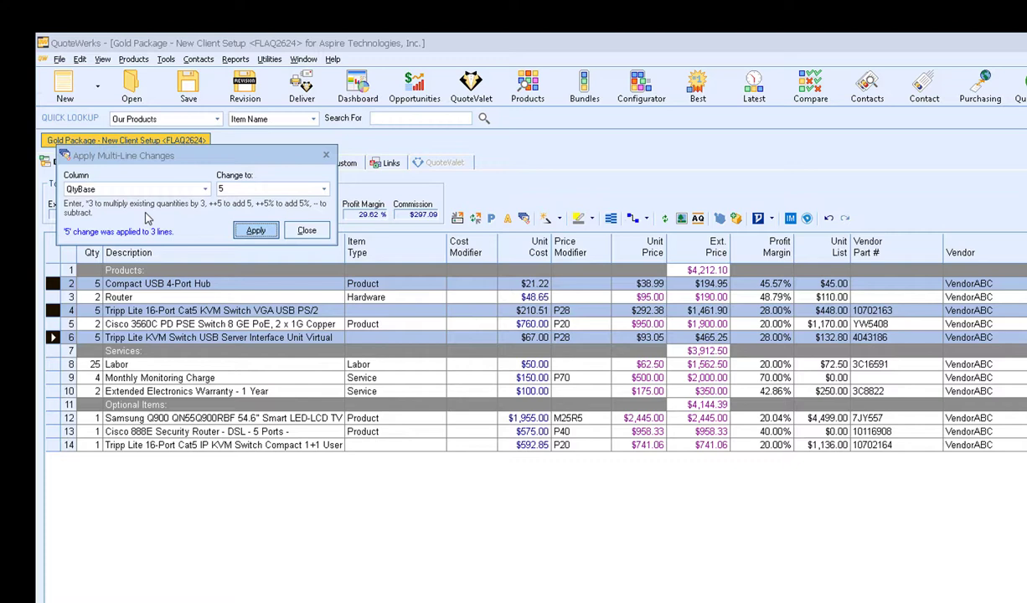
{"action": "left_click", "coordinate": [223, 190]}
{"action": "type", "text": "++2"}
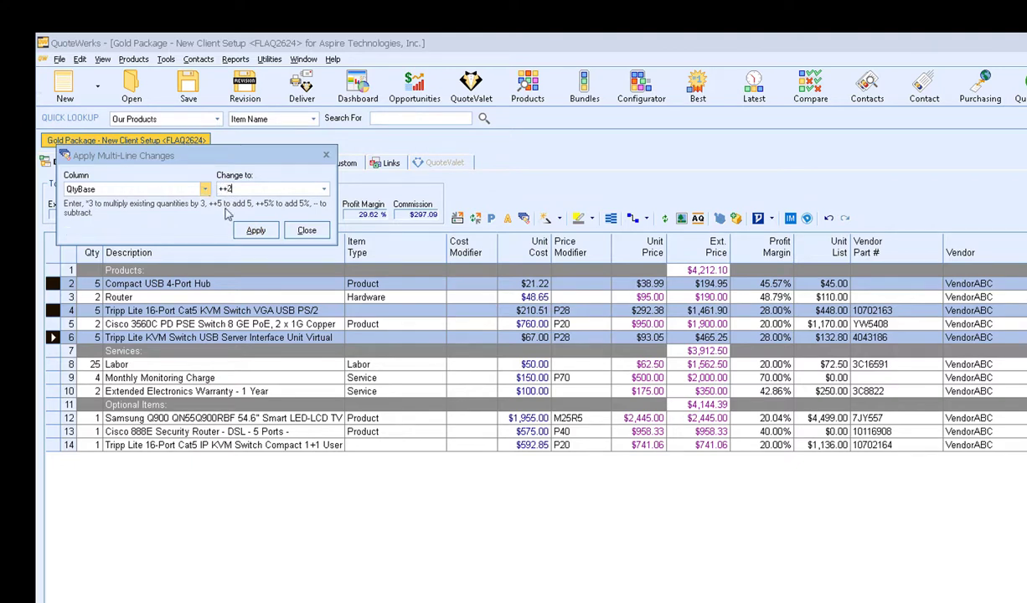
{"action": "left_click", "coordinate": [256, 231]}
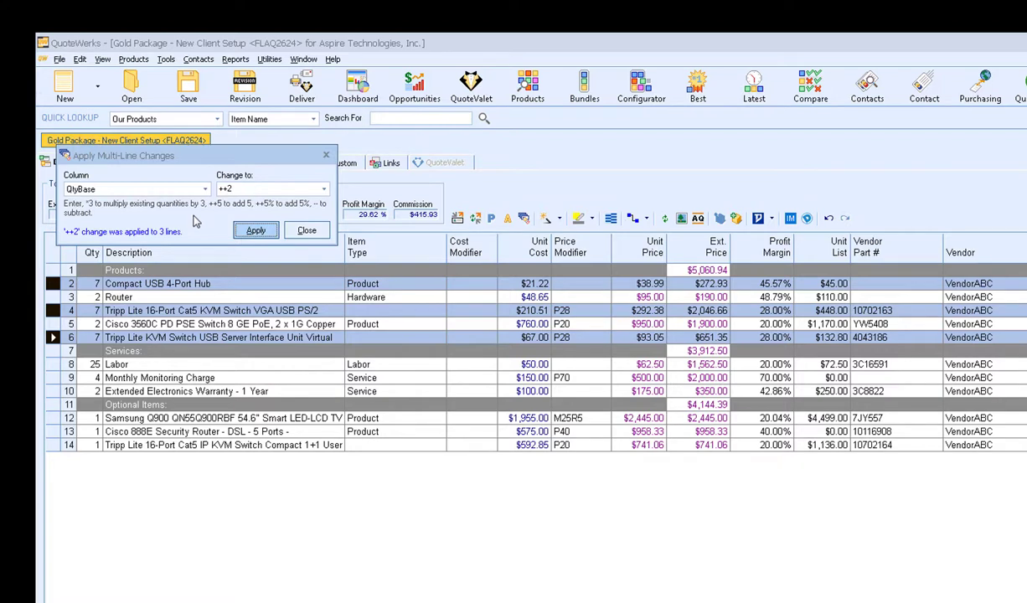
Step: Raise the UnitPrice of the selected lines by 10% with the value ++10% and close the multi-line changes dialog
{"action": "left_click", "coordinate": [204, 189]}
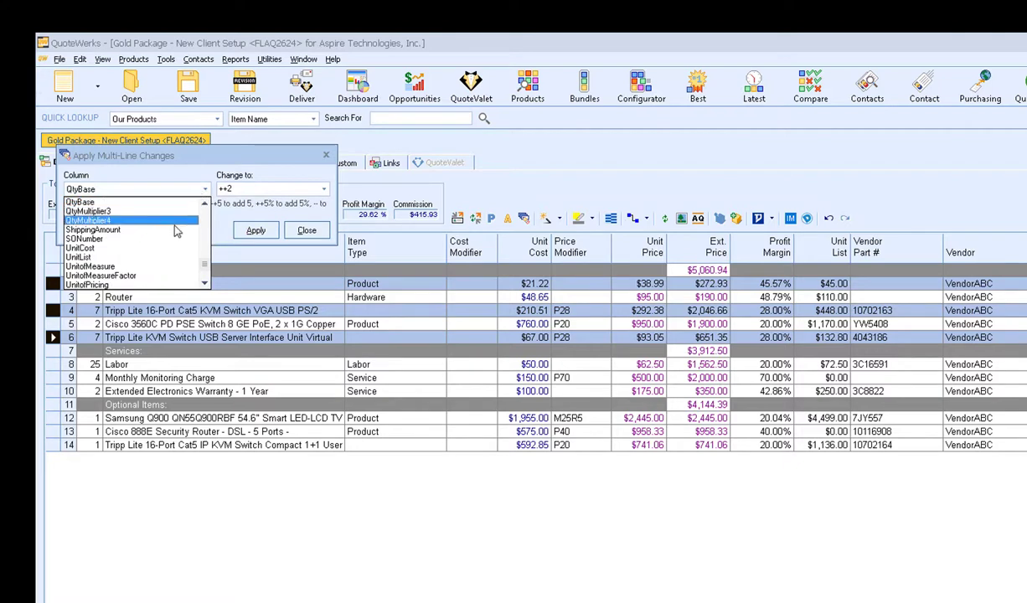
{"action": "left_click", "coordinate": [125, 248]}
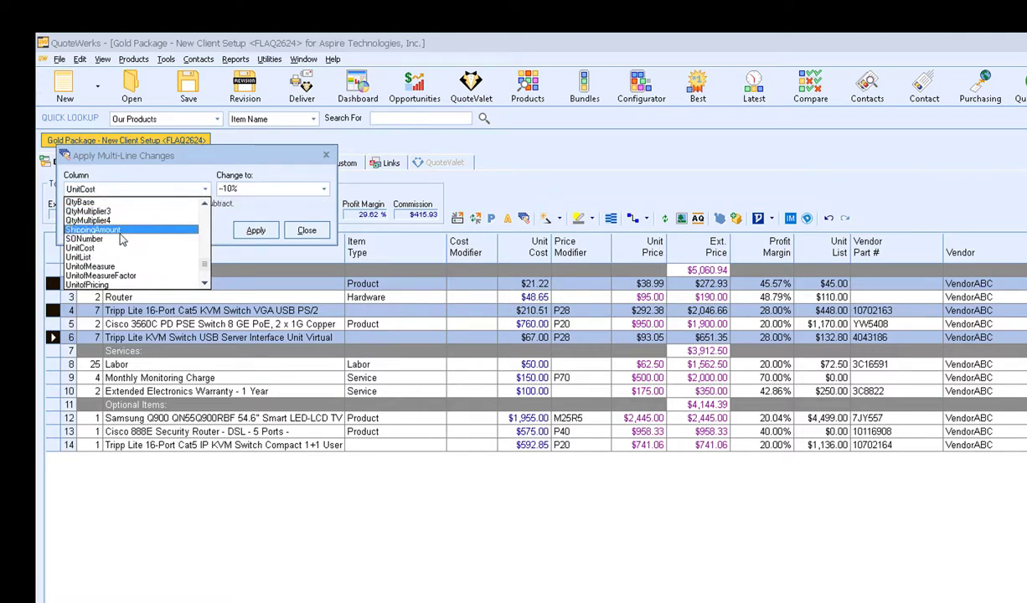
{"action": "scroll", "coordinate": [122, 240], "scroll_direction": "down", "scroll_amount": 1}
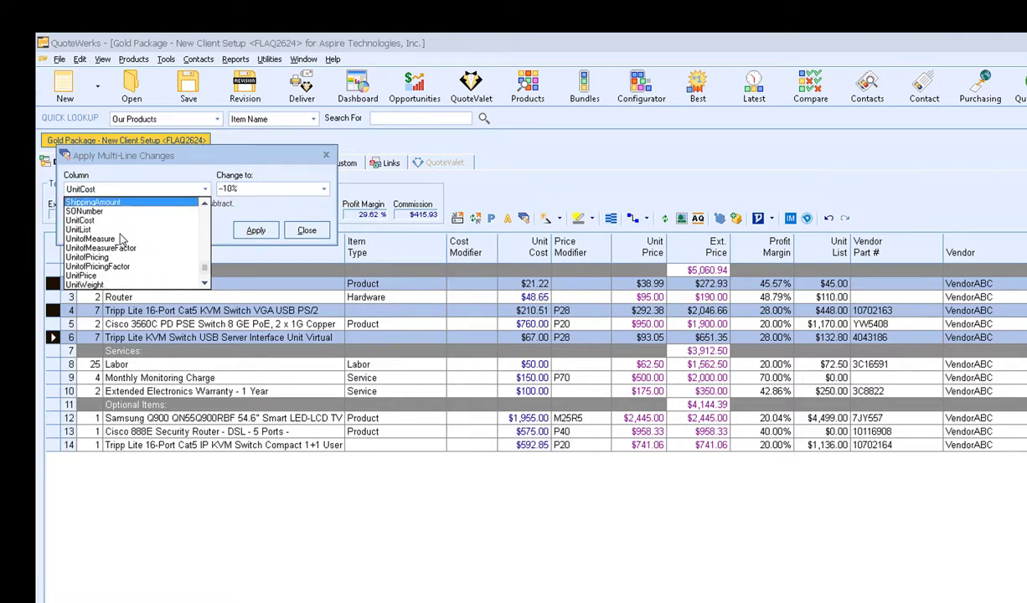
{"action": "left_click", "coordinate": [118, 278]}
{"action": "left_click", "coordinate": [233, 189]}
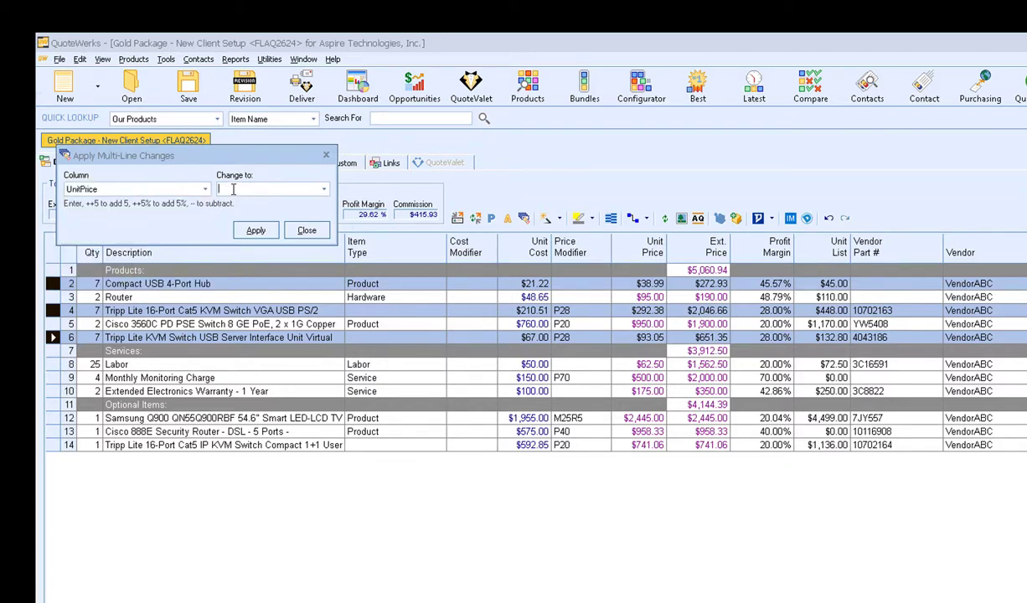
{"action": "type", "text": "++10%"}
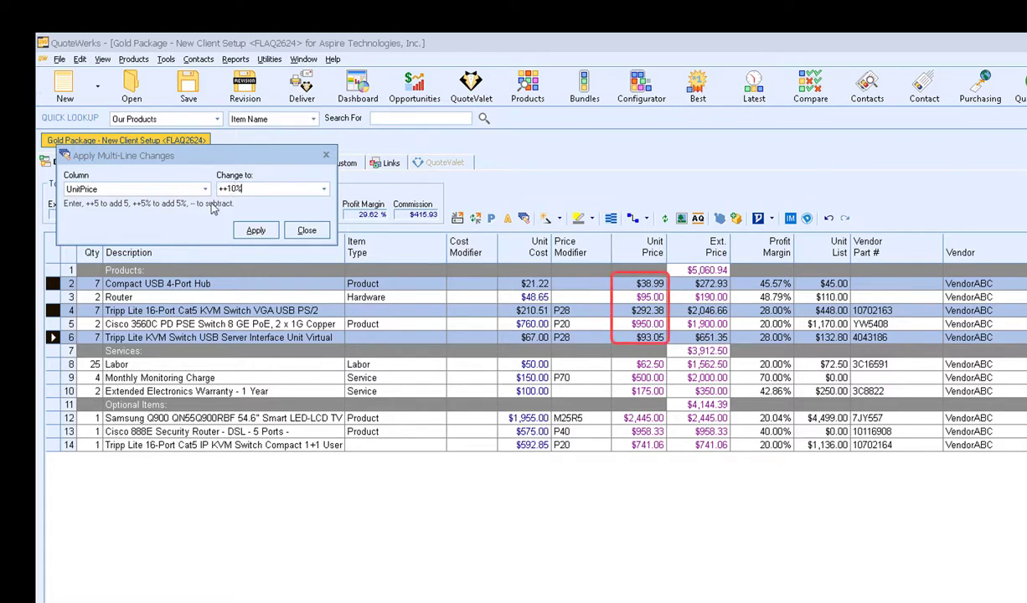
{"action": "left_click", "coordinate": [266, 235]}
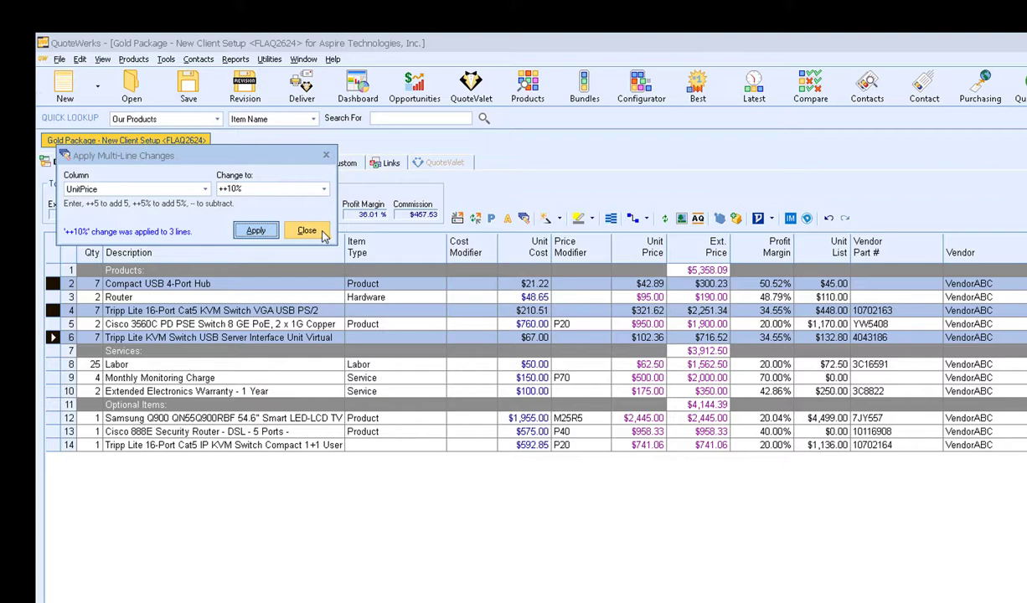
{"action": "left_click", "coordinate": [308, 231]}
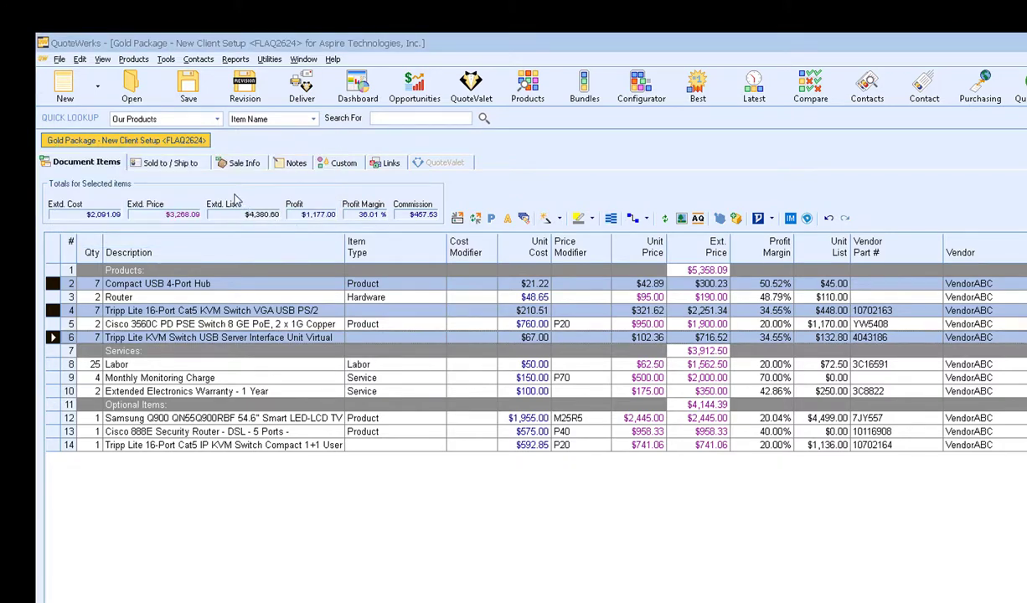
Step: Use Select Special to select all line items whose Description begins with "tripp lite"
{"action": "left_click", "coordinate": [80, 60]}
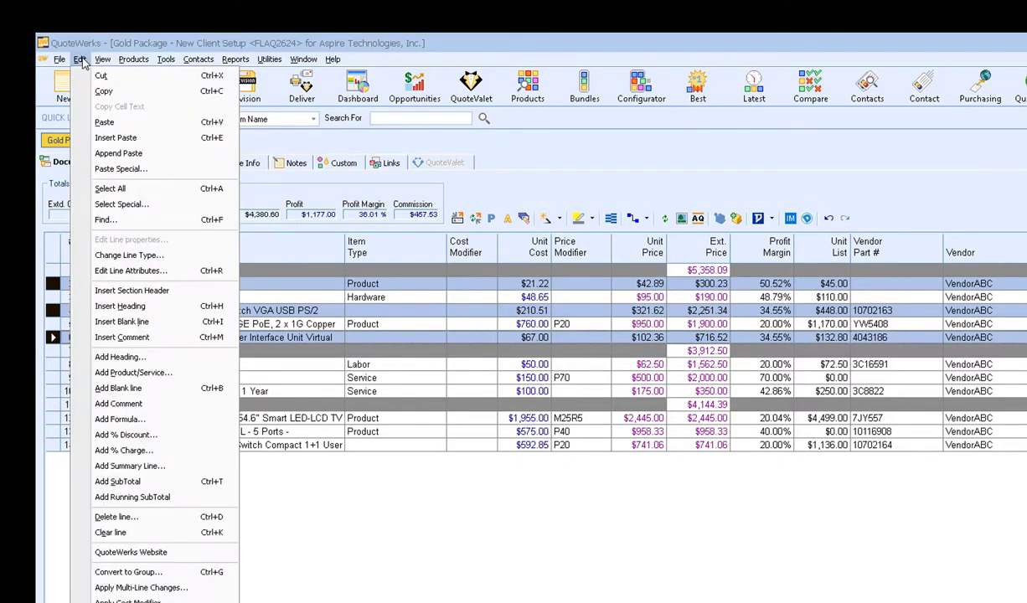
{"action": "left_click", "coordinate": [153, 208]}
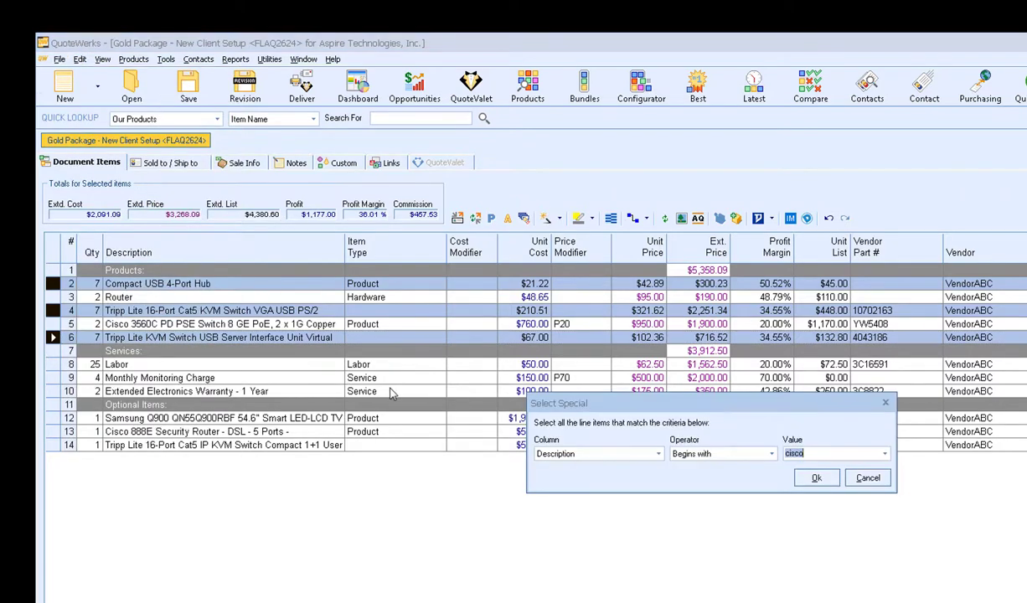
{"action": "left_click_drag", "start_coordinate": [688, 405], "coordinate": [231, 162]}
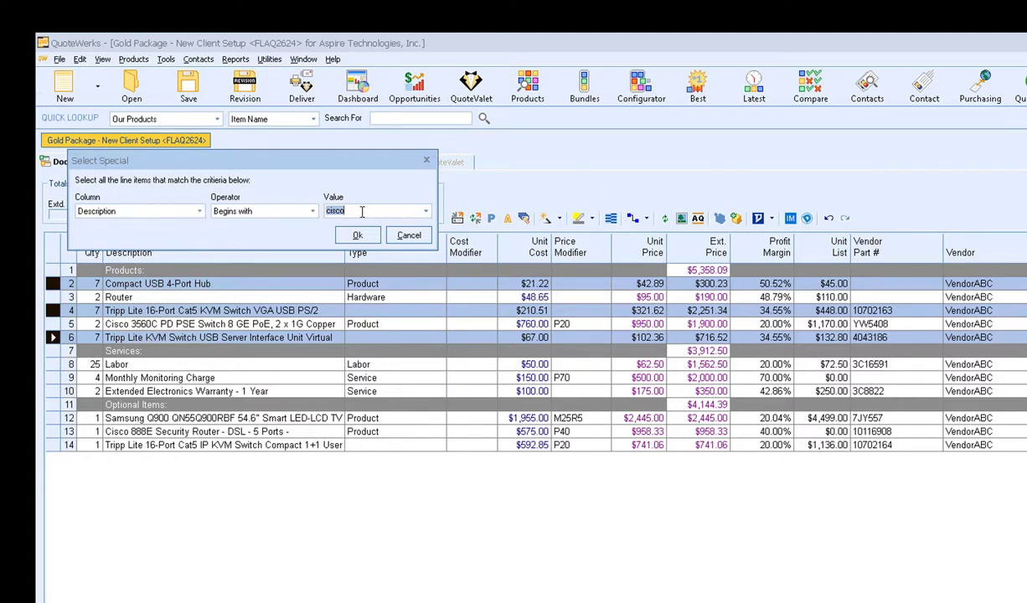
{"action": "type", "text": "tripp lite"}
{"action": "left_click", "coordinate": [357, 236]}
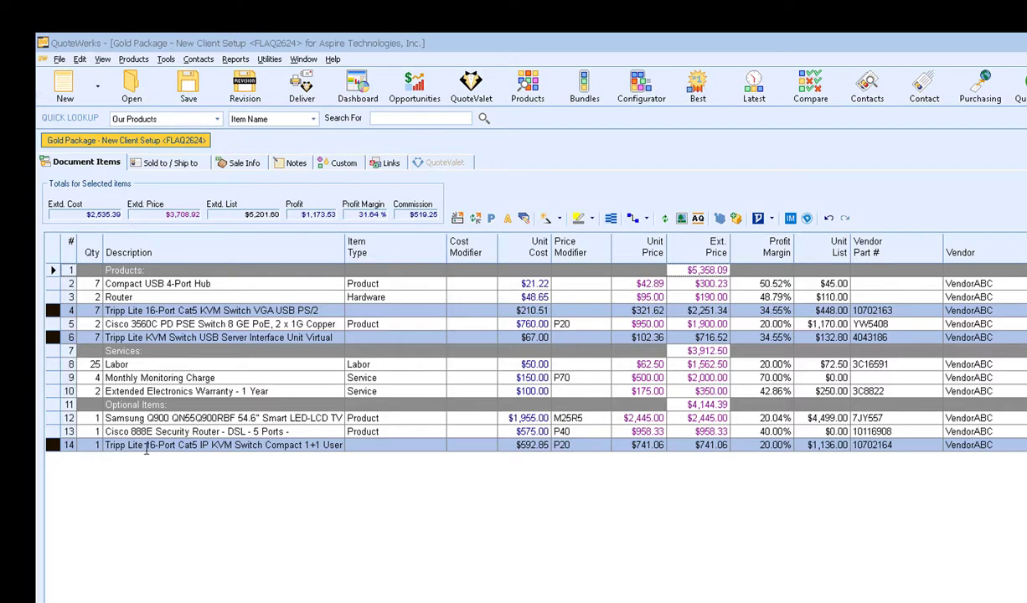
Step: Apply a multi-line change that sets the ItemType of the selected Tripp Lite lines to Hardware
{"action": "left_click", "coordinate": [79, 59]}
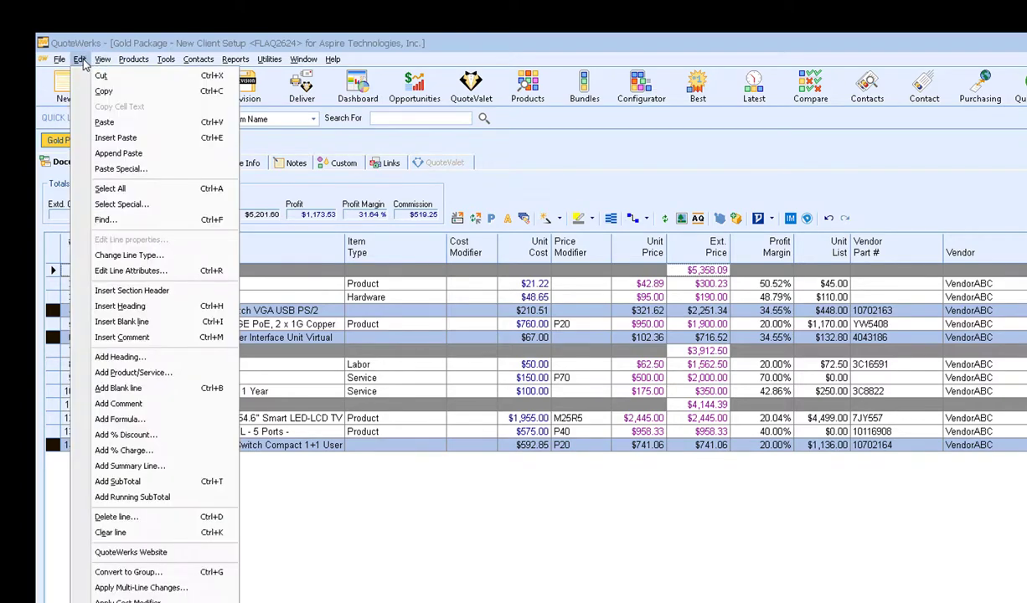
{"action": "left_click", "coordinate": [165, 590]}
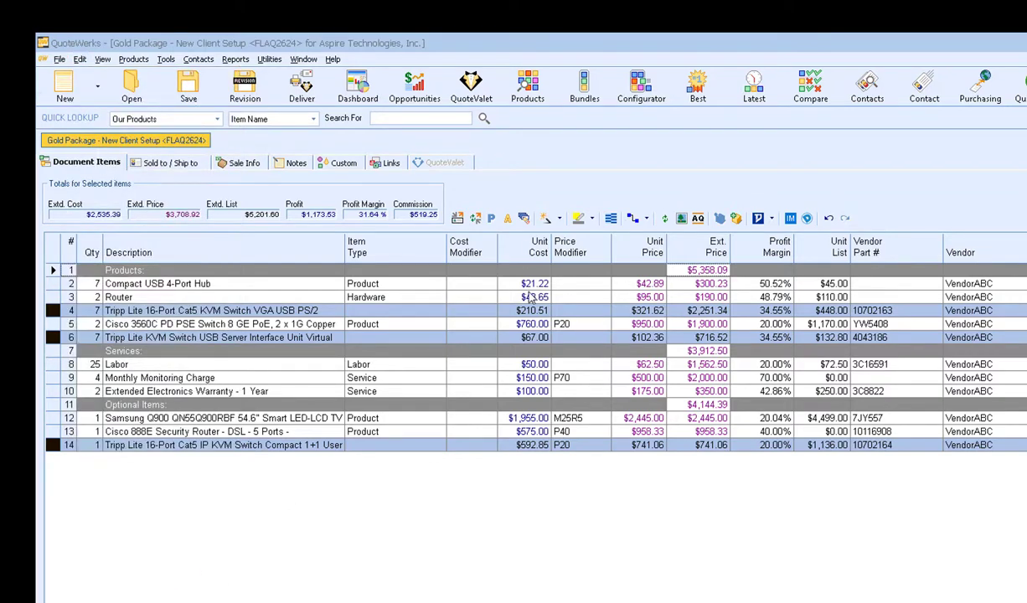
{"action": "left_click_drag", "start_coordinate": [201, 72], "coordinate": [209, 161]}
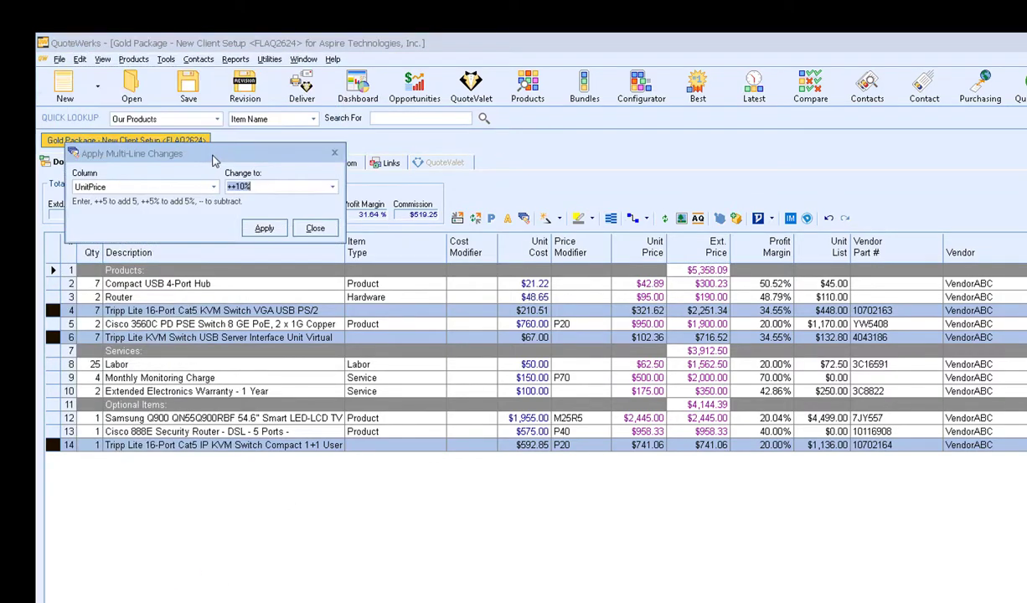
{"action": "left_click", "coordinate": [166, 187]}
{"action": "scroll", "coordinate": [168, 195], "scroll_direction": "down", "scroll_amount": 3}
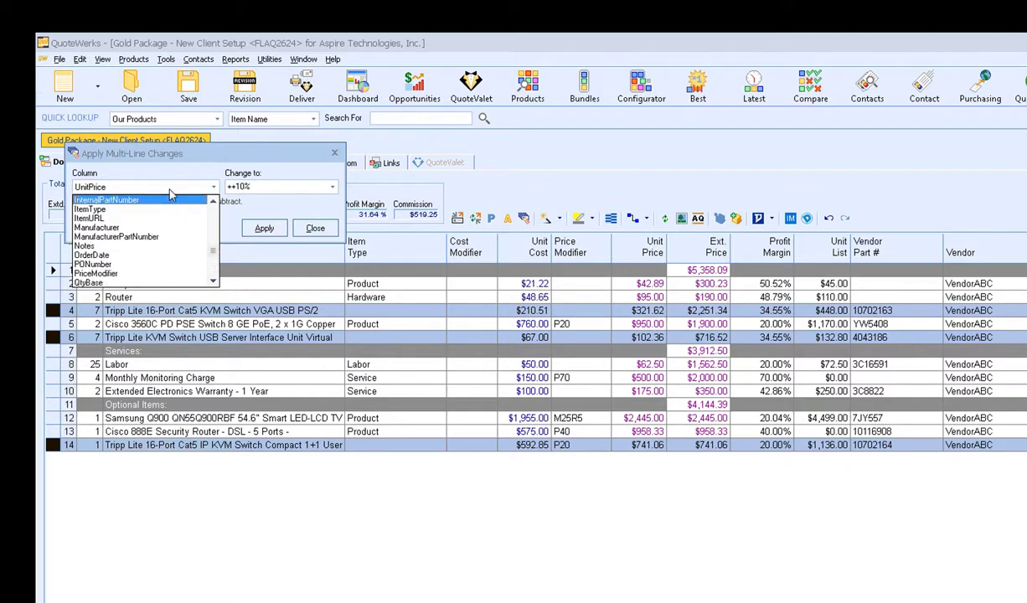
{"action": "left_click", "coordinate": [140, 208]}
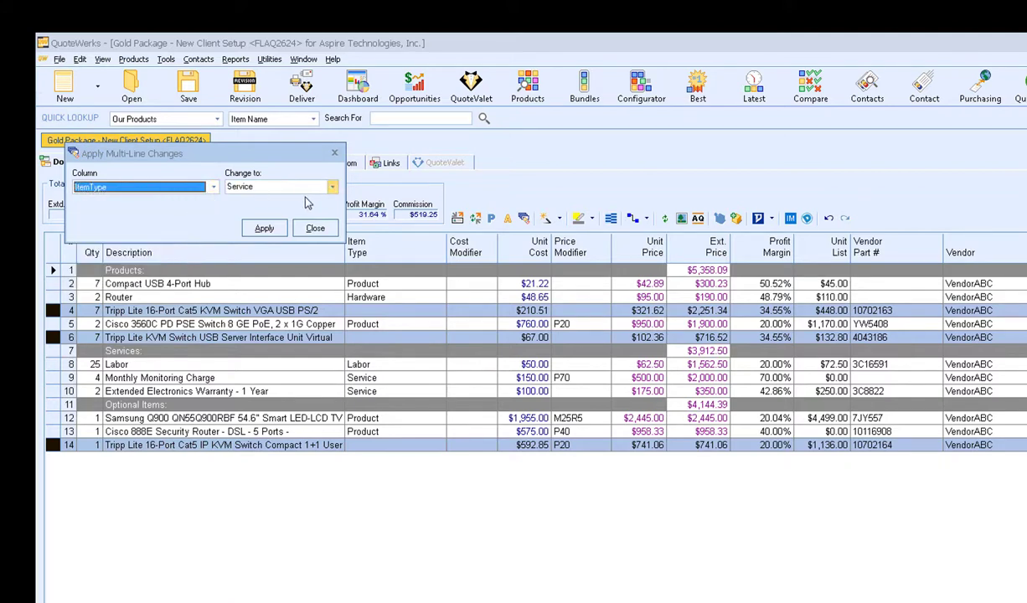
{"action": "left_click", "coordinate": [262, 187]}
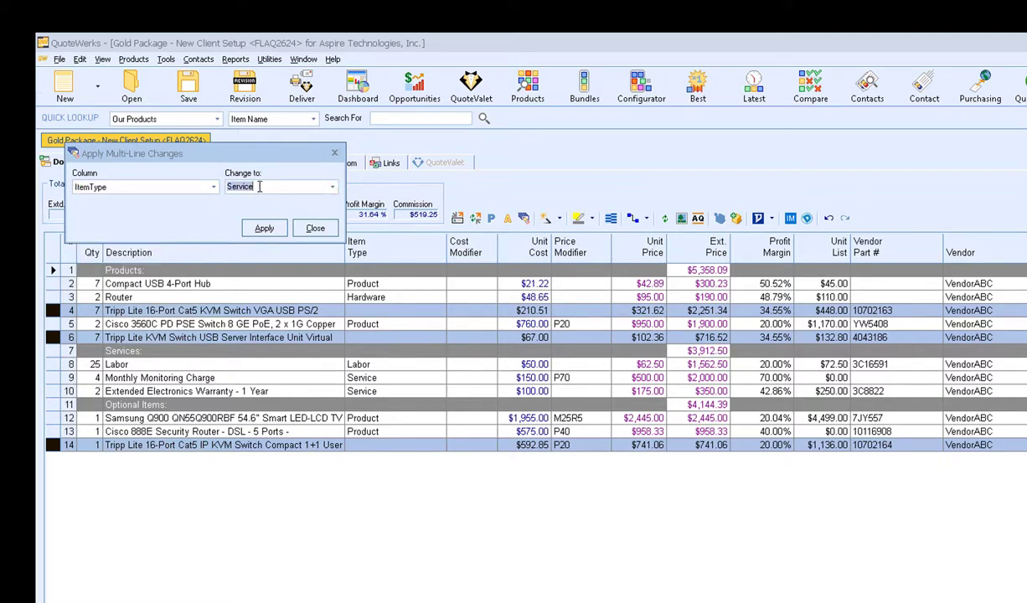
{"action": "type", "text": "Hardware"}
{"action": "left_click", "coordinate": [332, 191]}
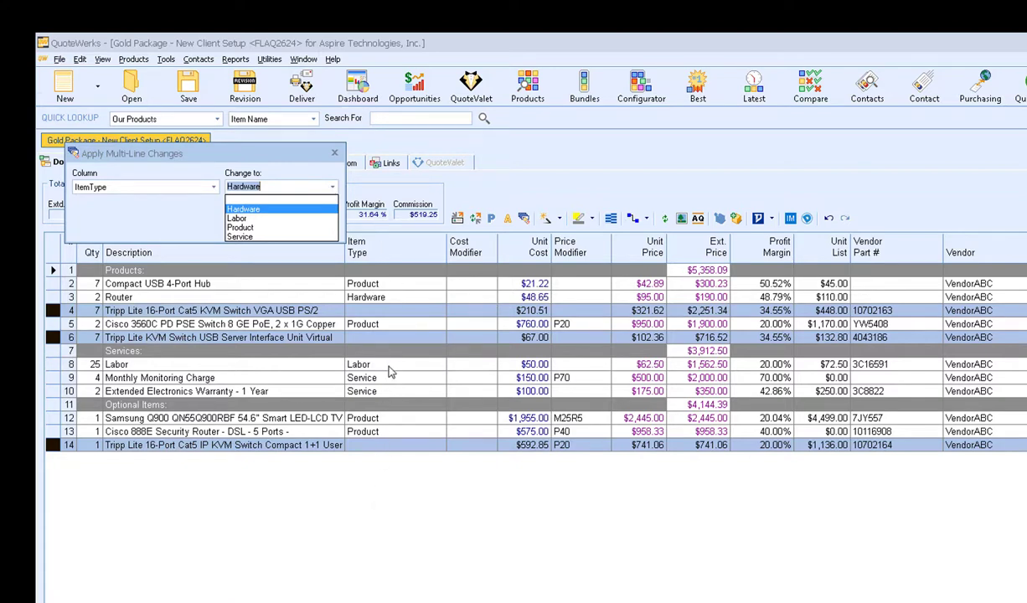
{"action": "left_click", "coordinate": [261, 210]}
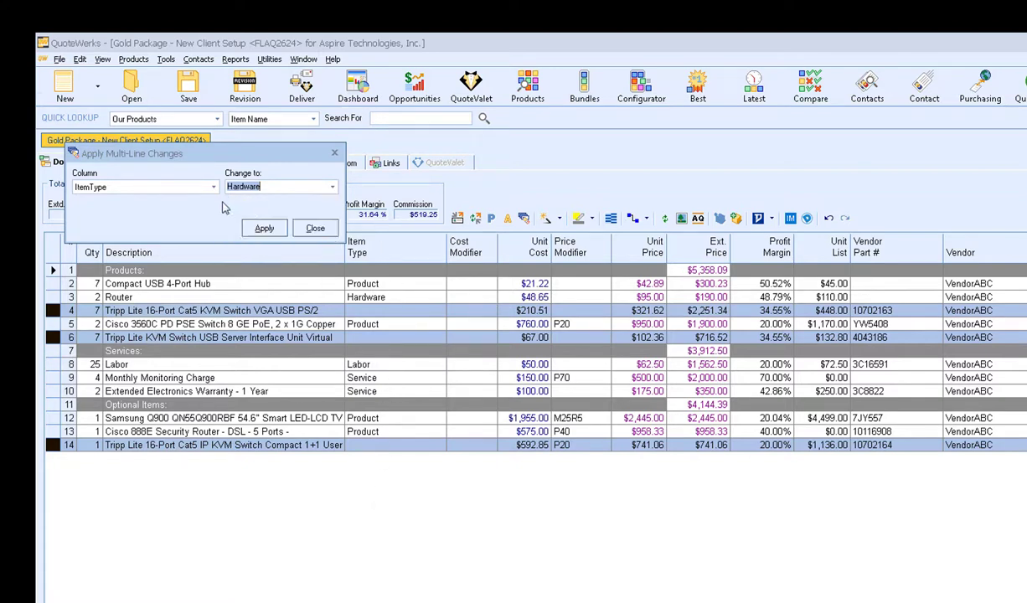
{"action": "left_click", "coordinate": [265, 229]}
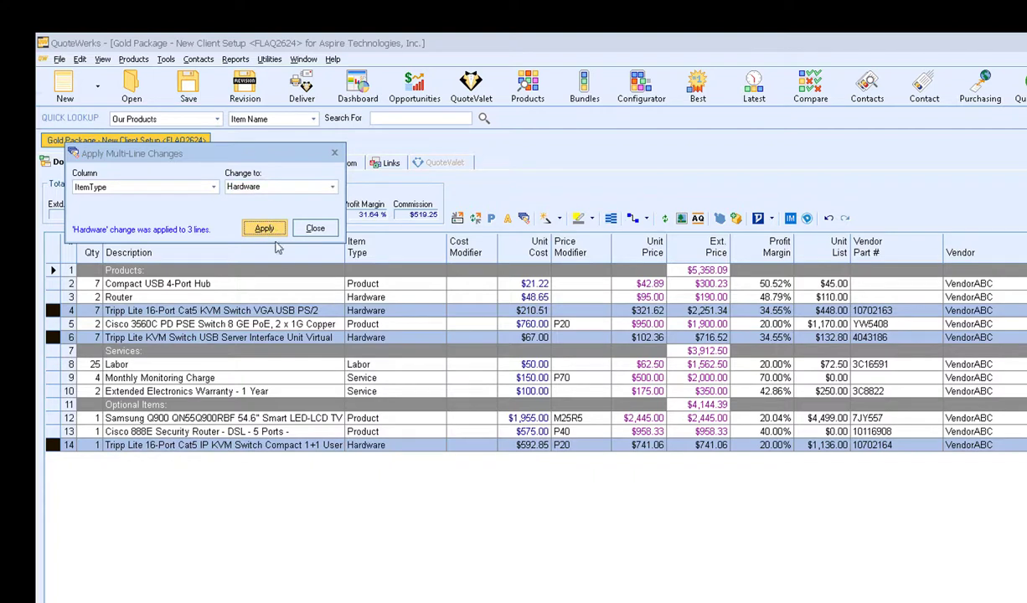
Step: Close the multi-line changes dialog and select the Cisco 3560C switch and Cisco 888E Security Router lines together
{"action": "left_click", "coordinate": [325, 231]}
{"action": "left_click", "coordinate": [117, 298]}
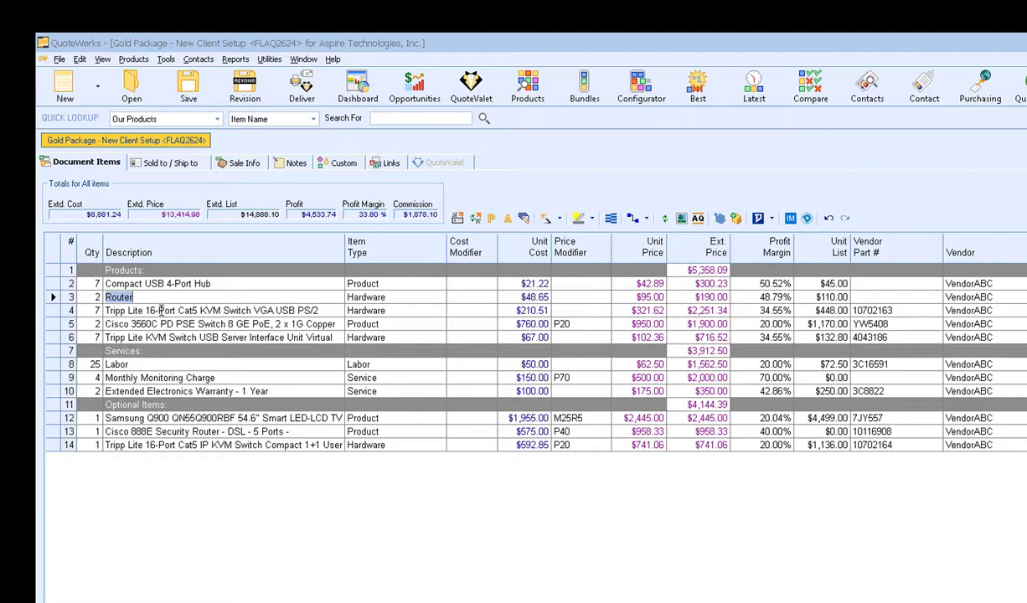
{"action": "left_click", "coordinate": [52, 324]}
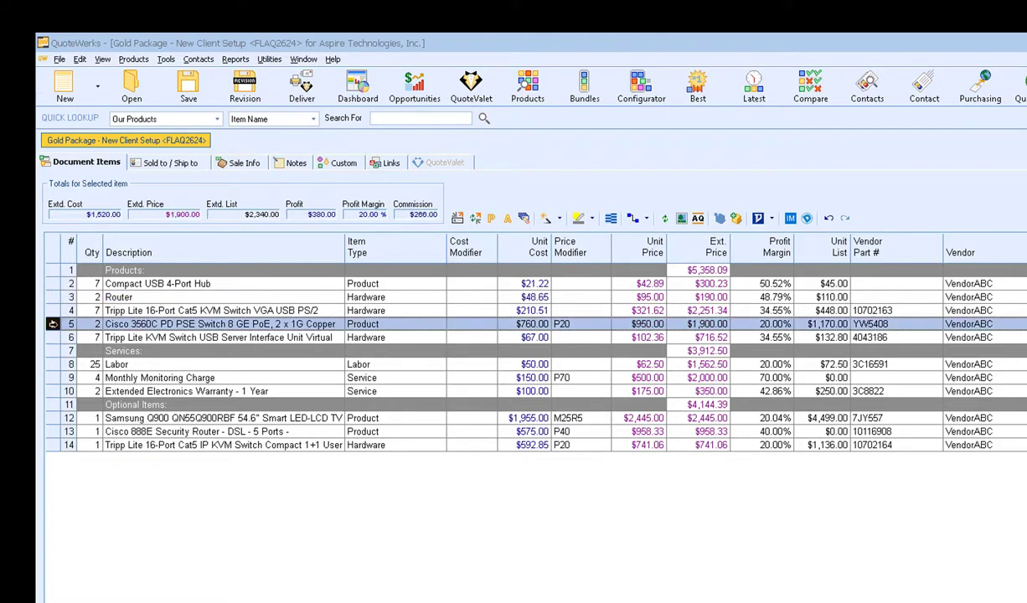
{"action": "left_click", "coordinate": [53, 431], "text": "ctrl"}
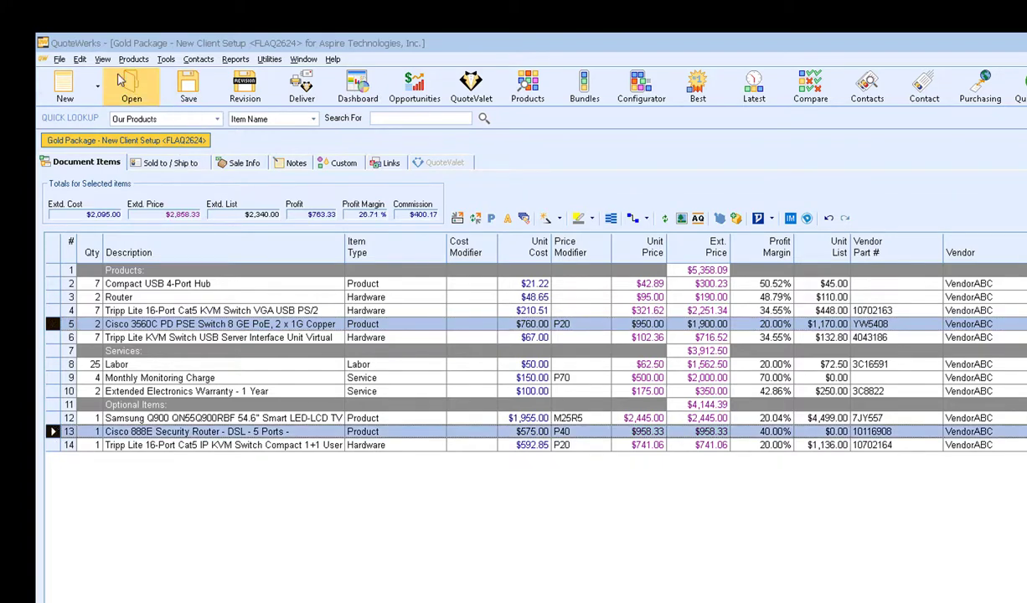
Step: Apply a multi-line change that sets the Vendor of the two selected Cisco lines to "Cisco Systems, Inc."
{"action": "left_click", "coordinate": [79, 58]}
{"action": "left_click", "coordinate": [174, 588]}
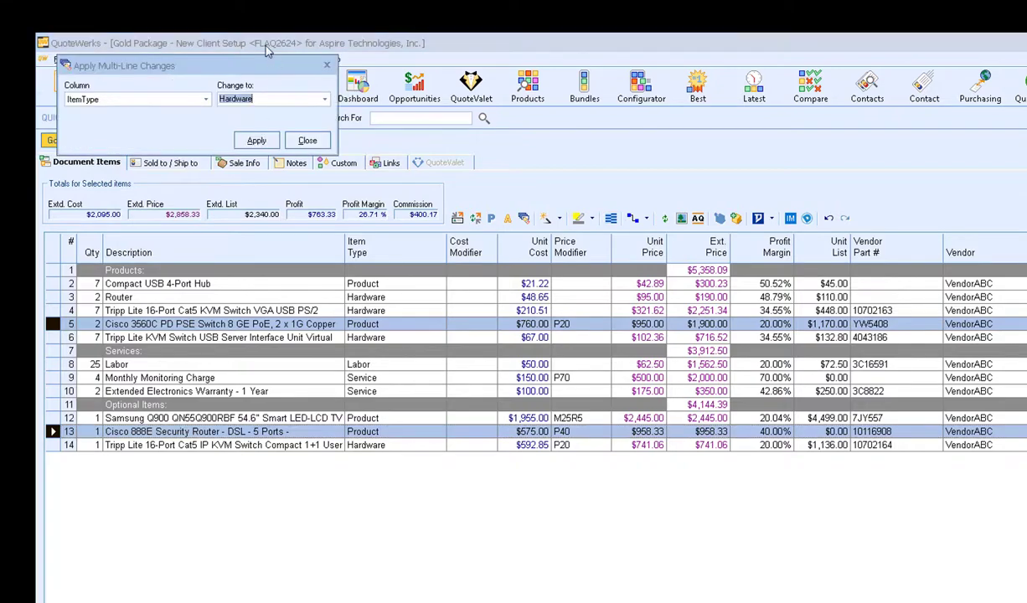
{"action": "left_click_drag", "start_coordinate": [206, 64], "coordinate": [215, 164]}
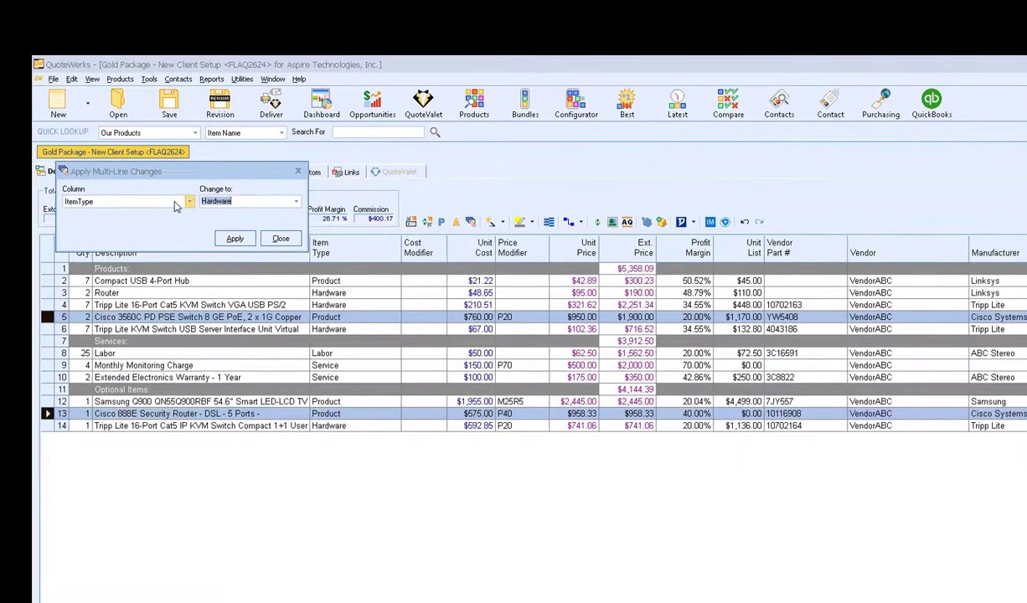
{"action": "left_click", "coordinate": [139, 196]}
{"action": "key", "text": "v"}
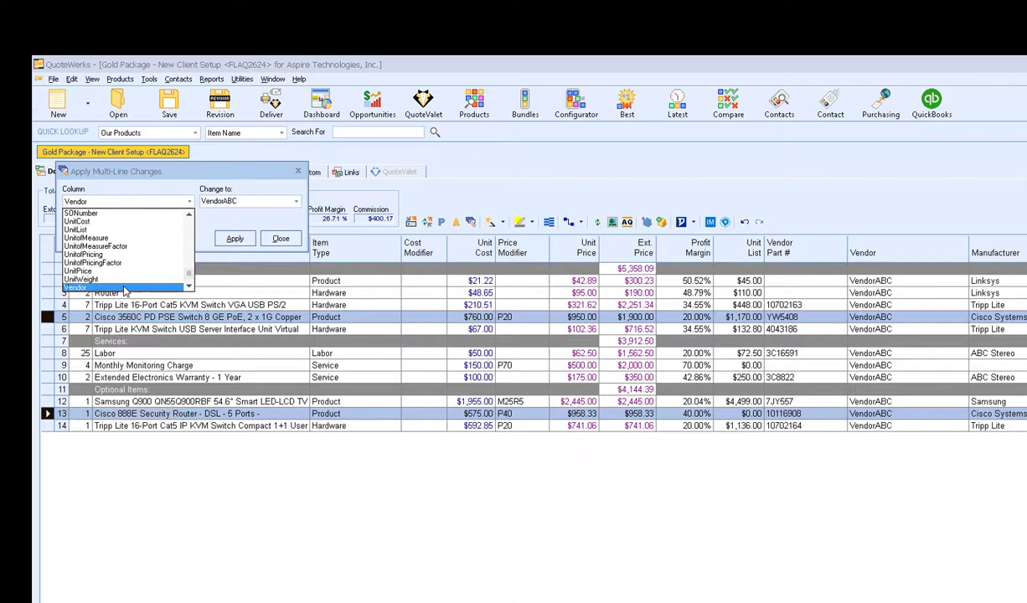
{"action": "left_click", "coordinate": [122, 286]}
{"action": "left_click", "coordinate": [280, 202]}
{"action": "type", "text": "Cisco"}
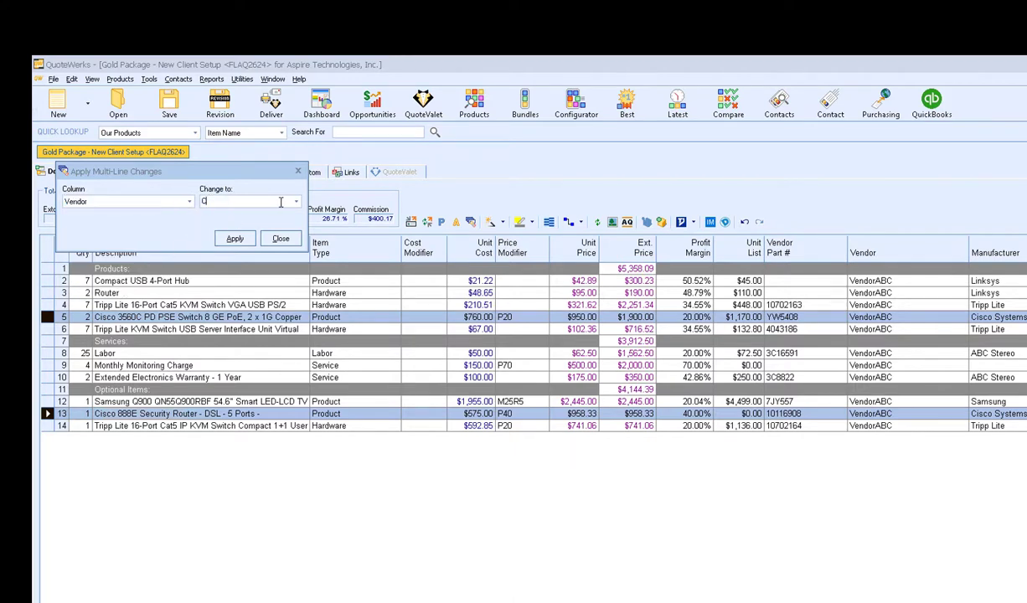
{"action": "type", "text": " Systems, Inc"}
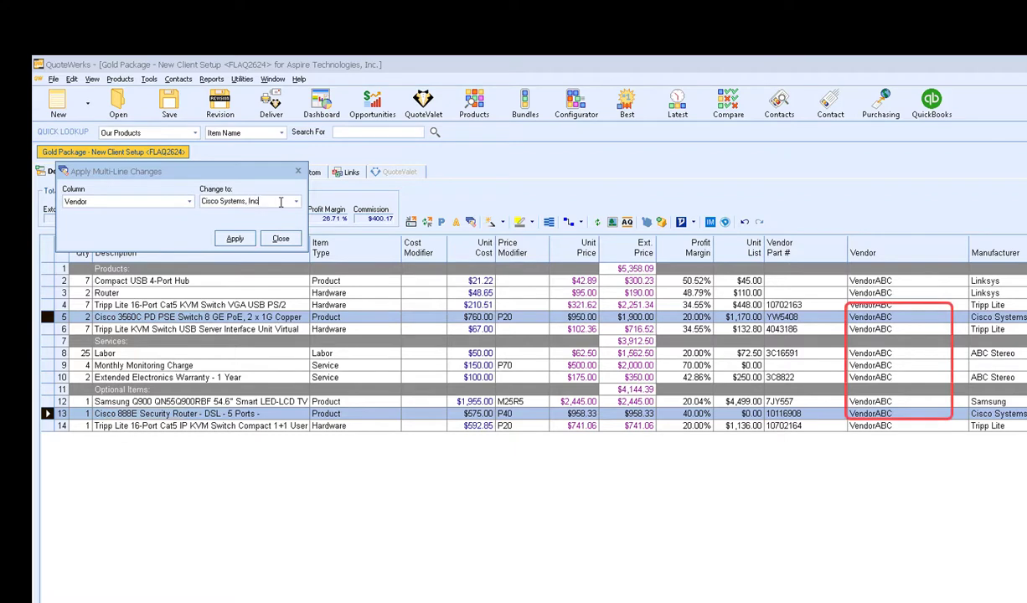
{"action": "type", "text": "."}
{"action": "left_click", "coordinate": [235, 239]}
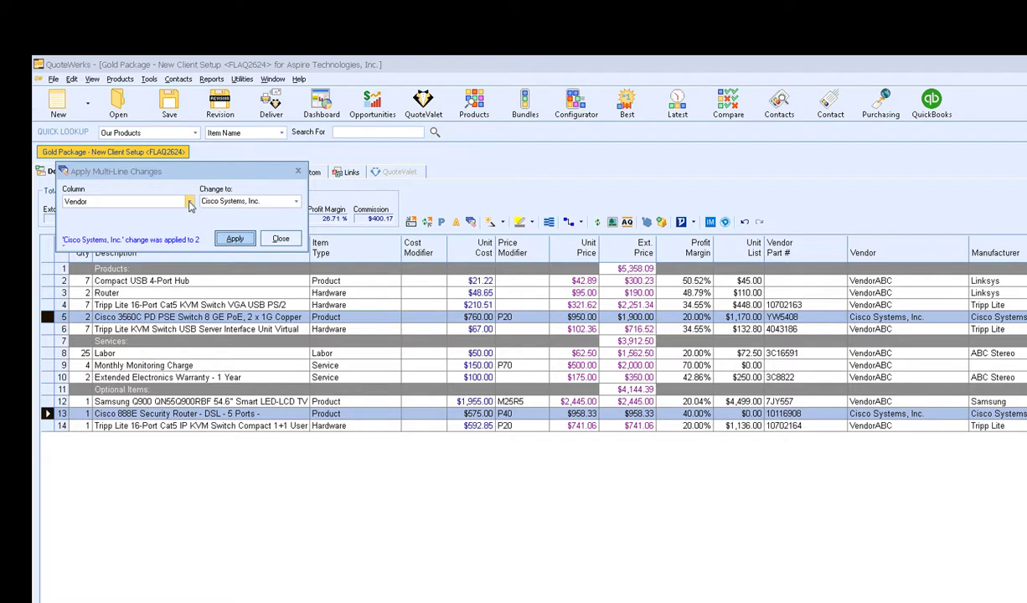
Step: Look through the columns available for multi-line changes and close the dialog without applying another change
{"action": "left_click", "coordinate": [190, 204]}
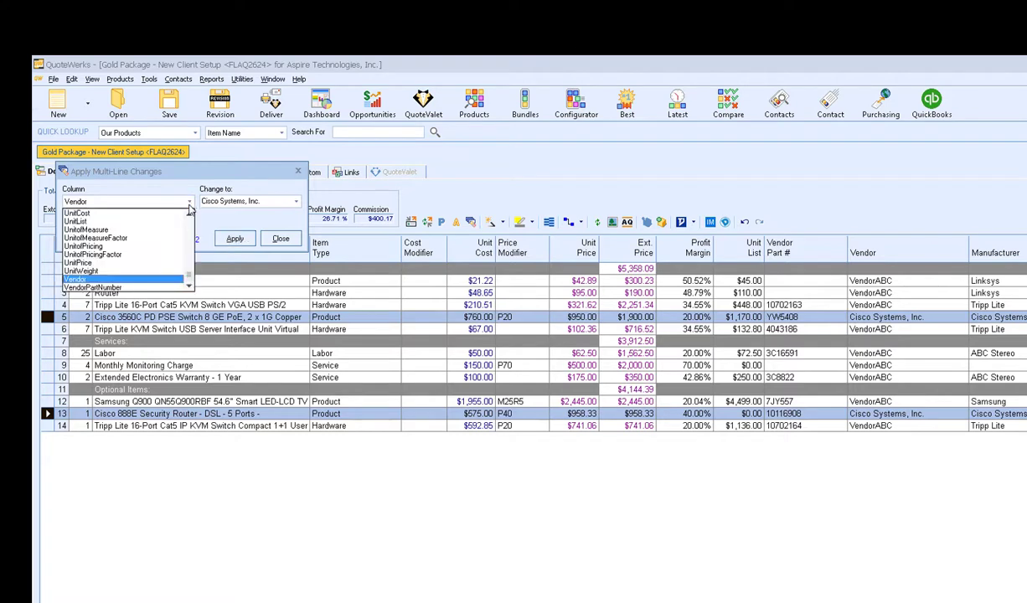
{"action": "left_click", "coordinate": [188, 265]}
{"action": "mouse_move", "coordinate": [190, 258]}
{"action": "left_mouse_down"}
{"action": "mouse_move", "coordinate": [191, 220]}
{"action": "mouse_move", "coordinate": [192, 265]}
{"action": "left_mouse_up"}
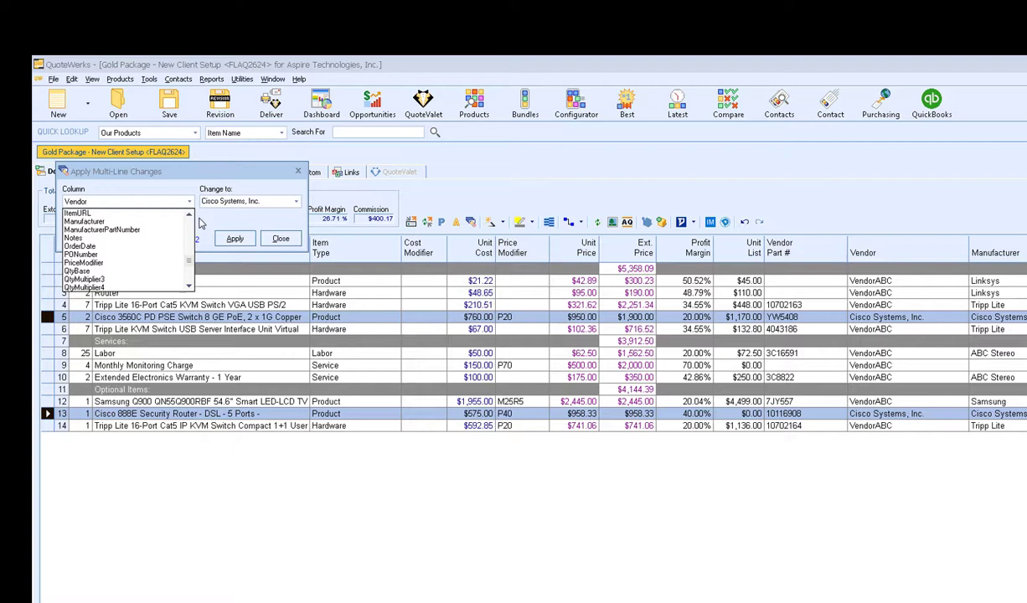
{"action": "left_click", "coordinate": [201, 223]}
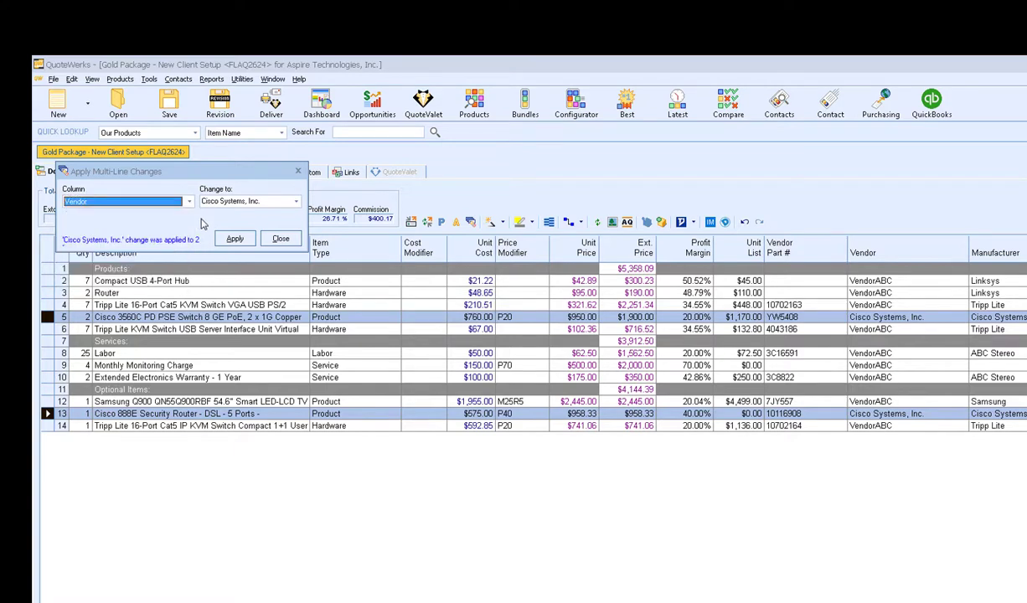
{"action": "left_click", "coordinate": [265, 239]}
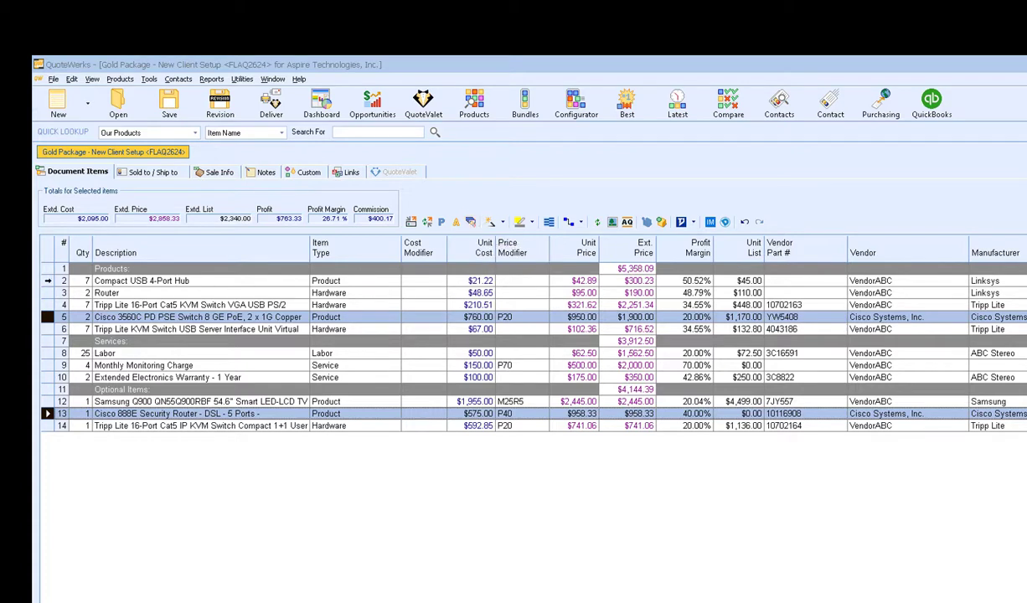
Step: Set the QtyBase of the Compact USB 4-Port Hub, Labor and Extended Electronics Warranty lines to 7 with one multi-line change, and close the dialog
{"action": "left_click", "coordinate": [47, 281]}
{"action": "left_click", "coordinate": [47, 353], "text": "ctrl"}
{"action": "left_click", "coordinate": [47, 377], "text": "ctrl"}
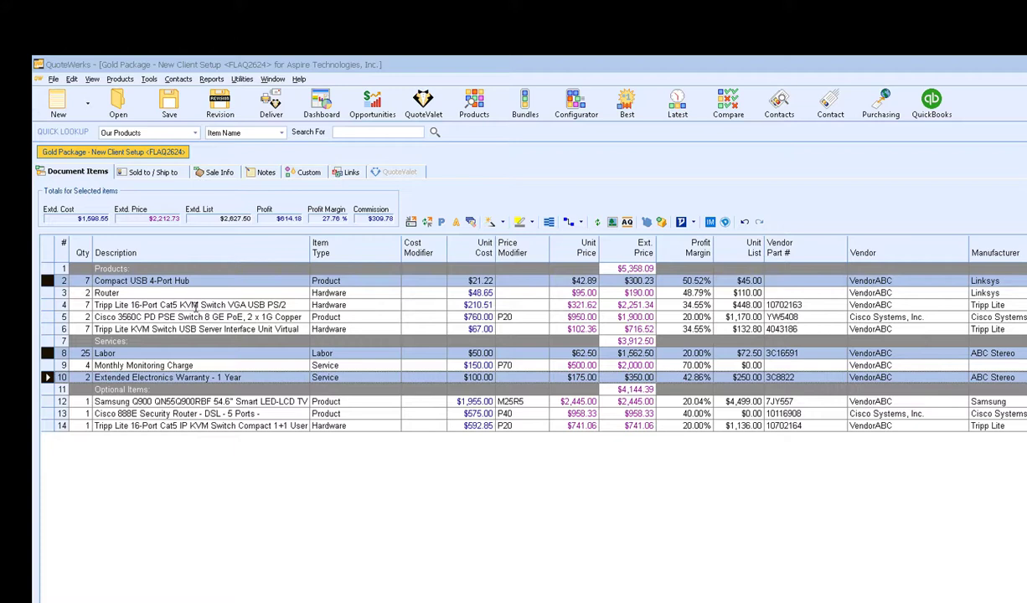
{"action": "left_click", "coordinate": [471, 223]}
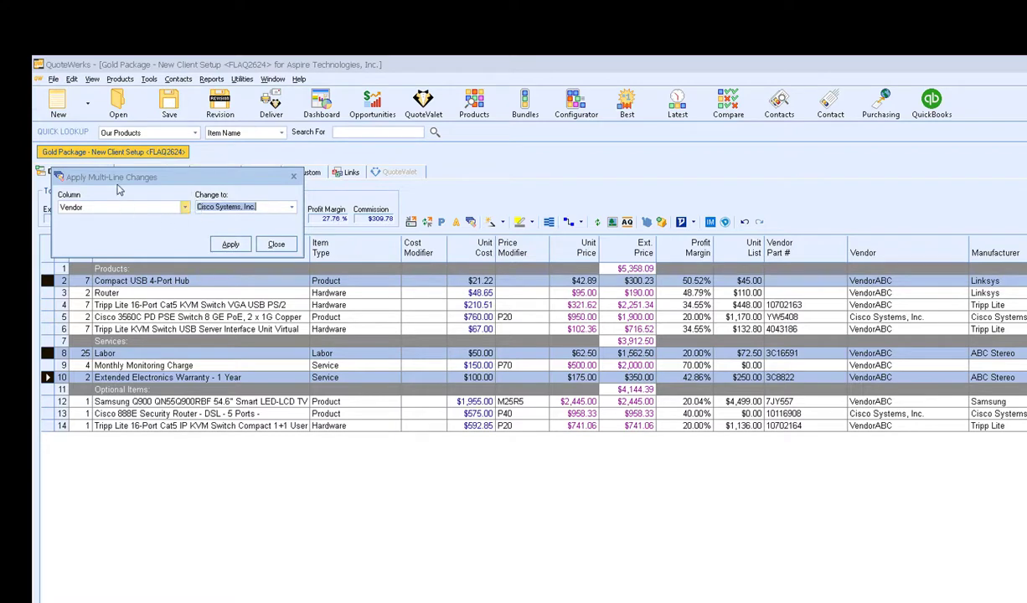
{"action": "left_click", "coordinate": [186, 208]}
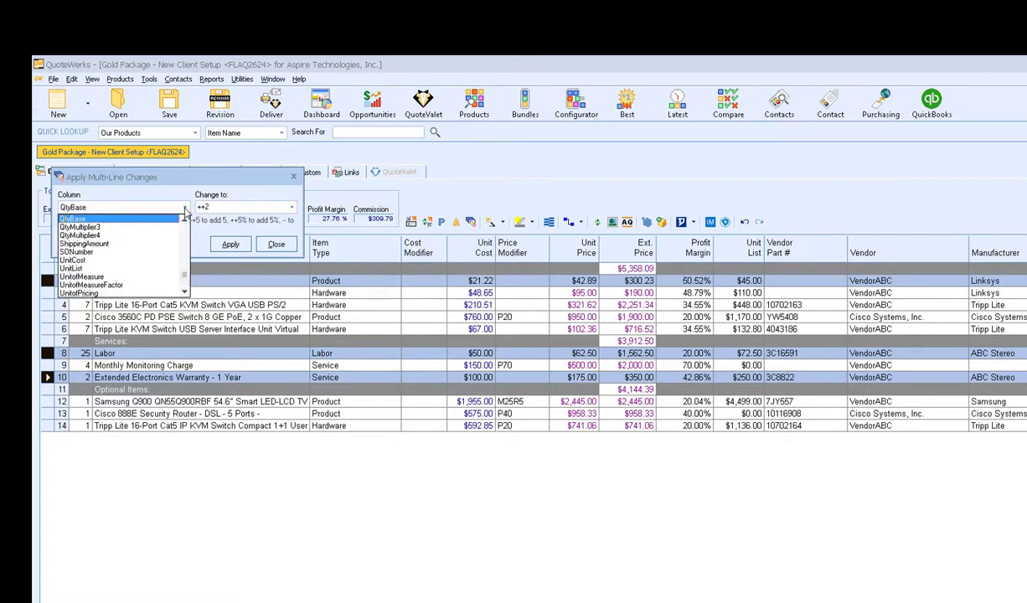
{"action": "left_click", "coordinate": [167, 219]}
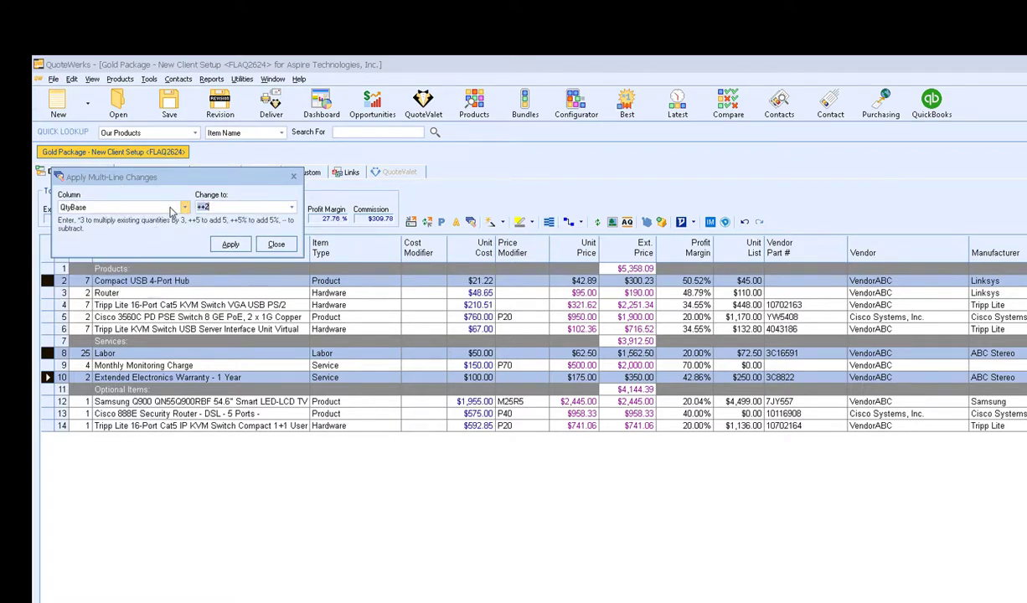
{"action": "type", "text": "7"}
{"action": "left_click", "coordinate": [230, 244]}
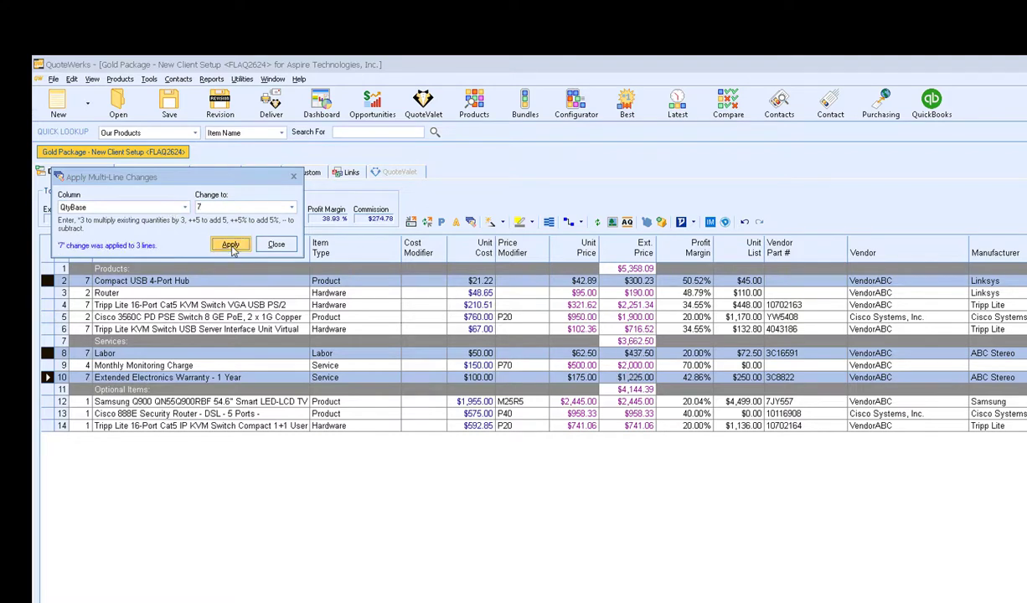
{"action": "left_click", "coordinate": [276, 244]}
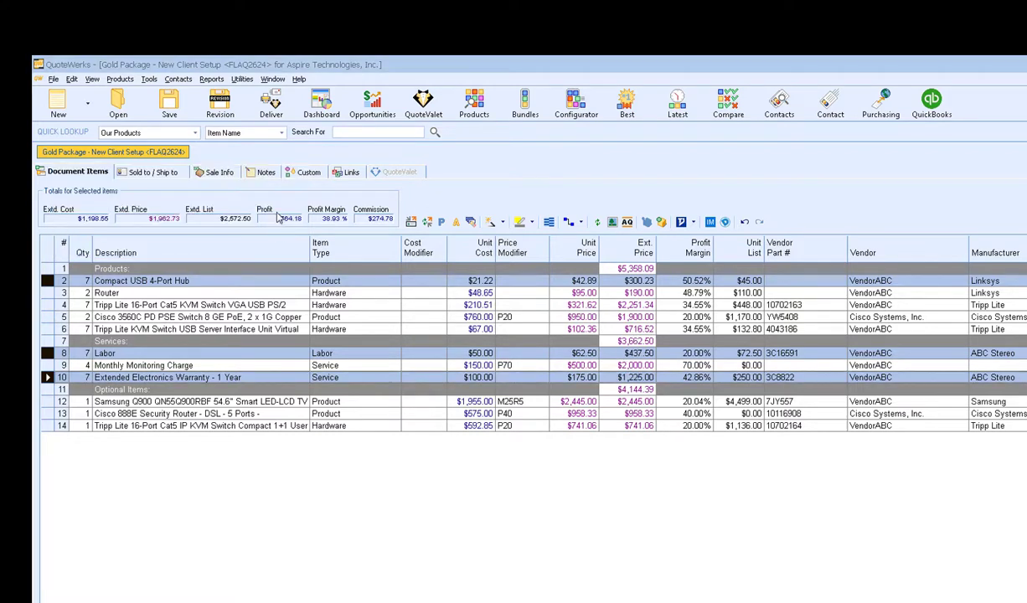